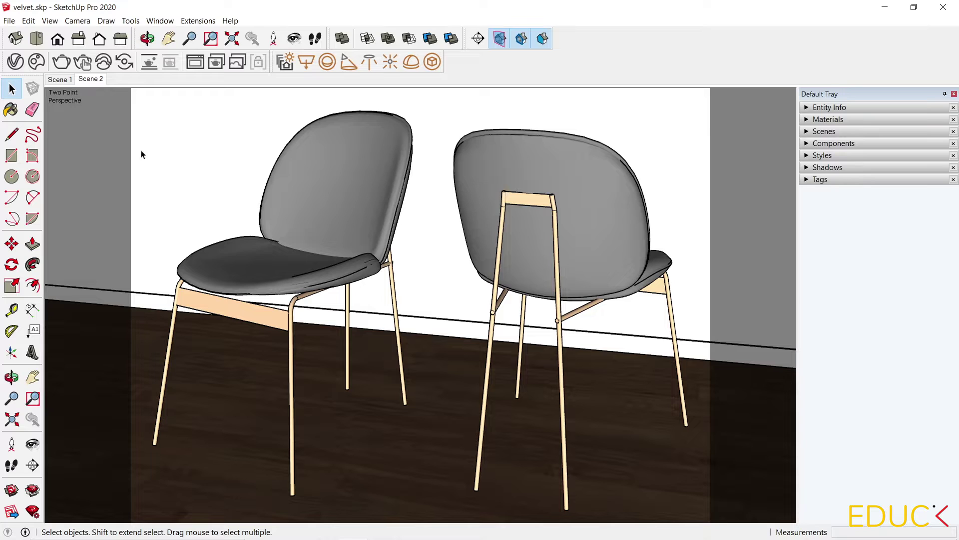
- Create a new Generic V-Ray material and rename it vray_velvet
click(15, 61)
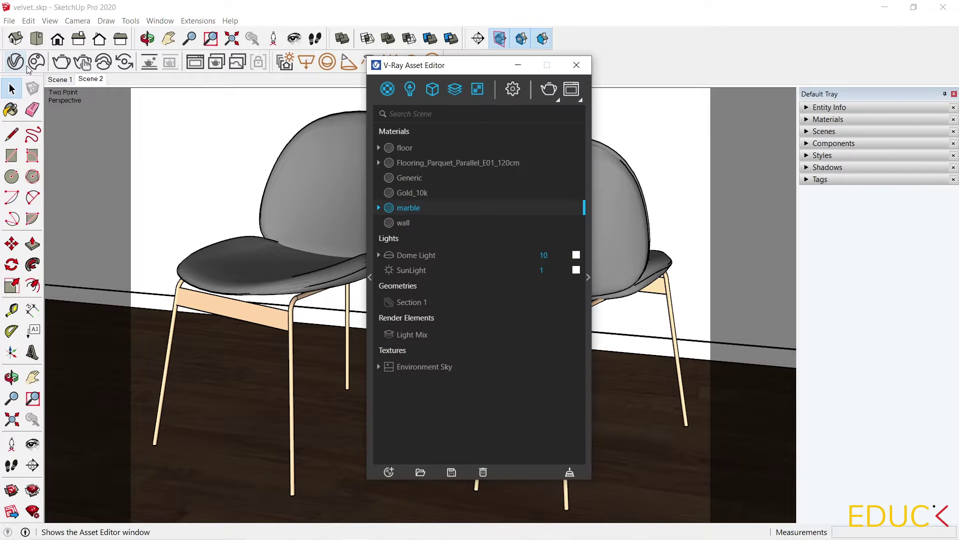
click(390, 472)
mouse_move(397, 458)
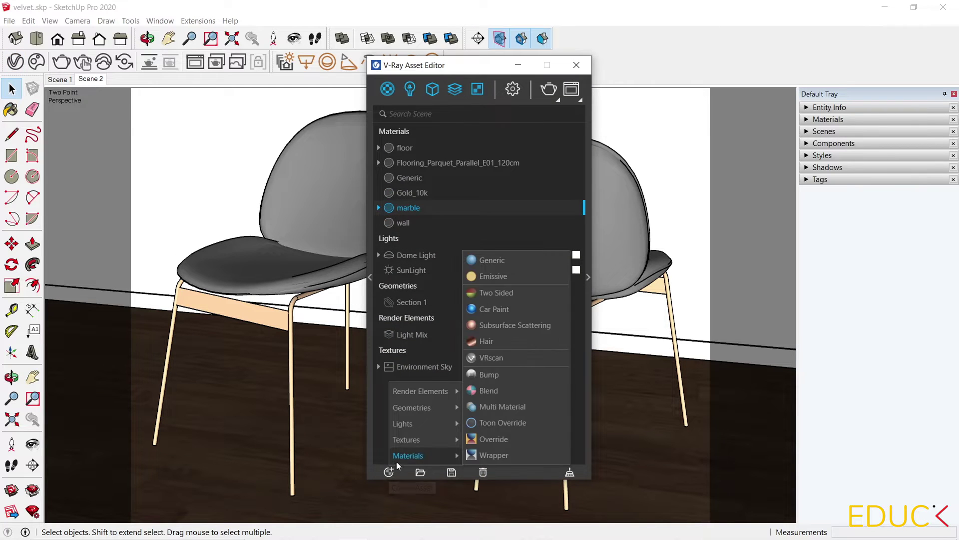
click(496, 261)
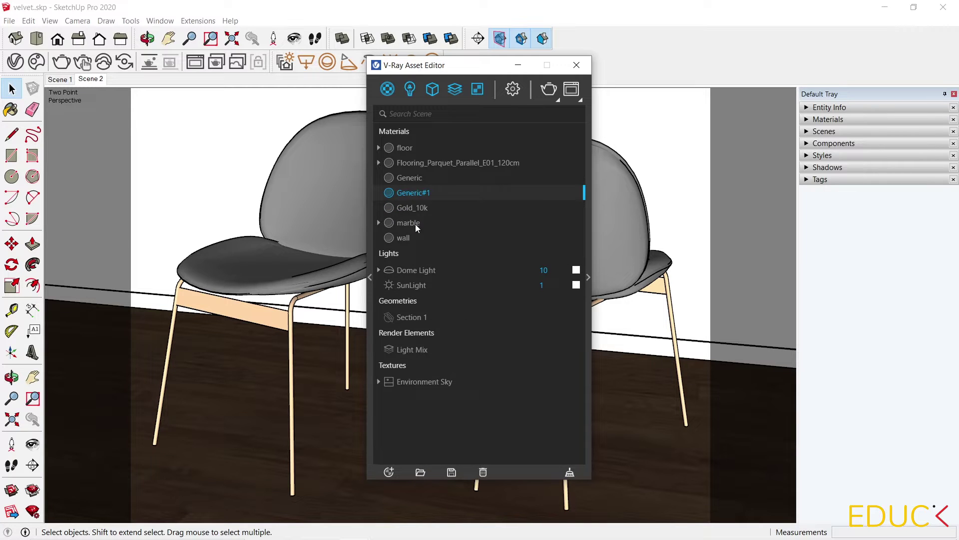
double_click(414, 193)
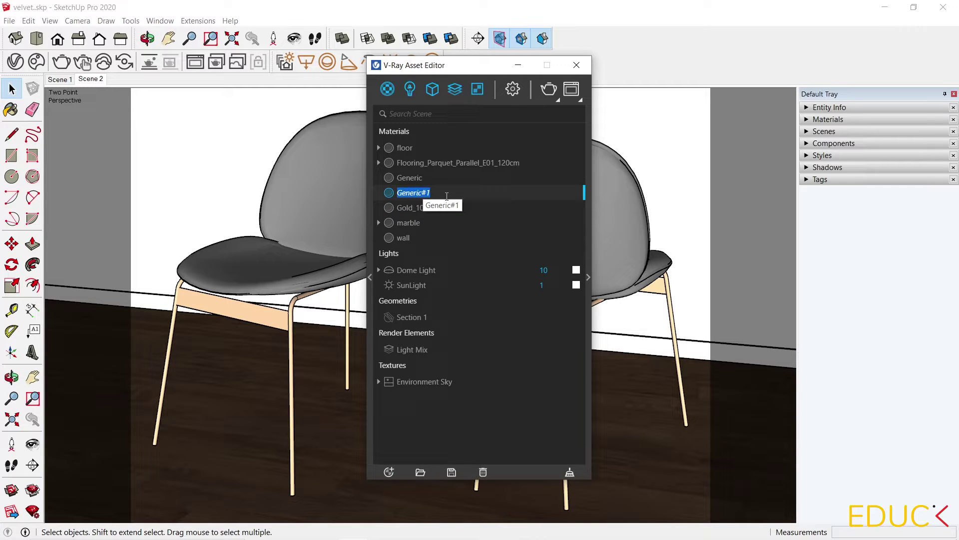
text(vray_velvet)
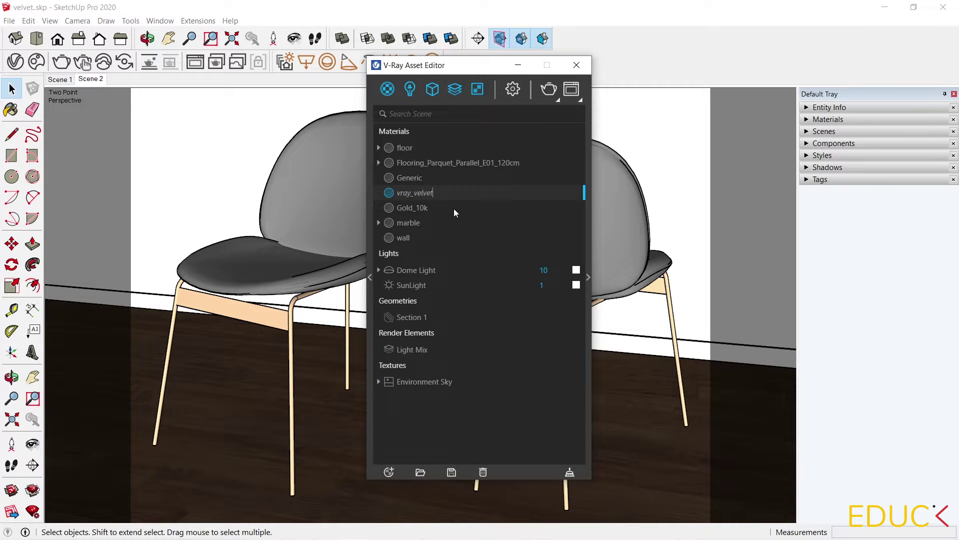
key(Return)
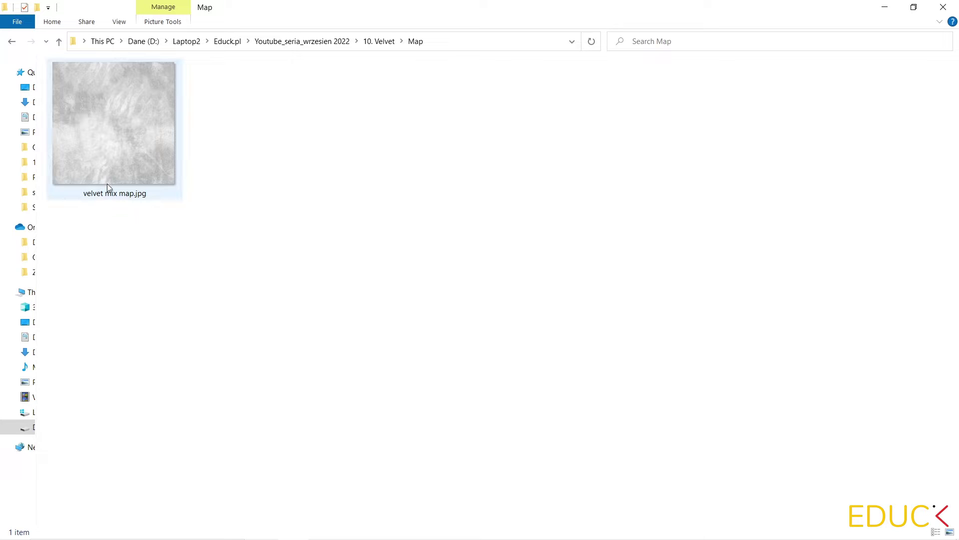
- Open velvet mix map.jpg from the 10. Velvet\Map folder in Photos
double_click(113, 118)
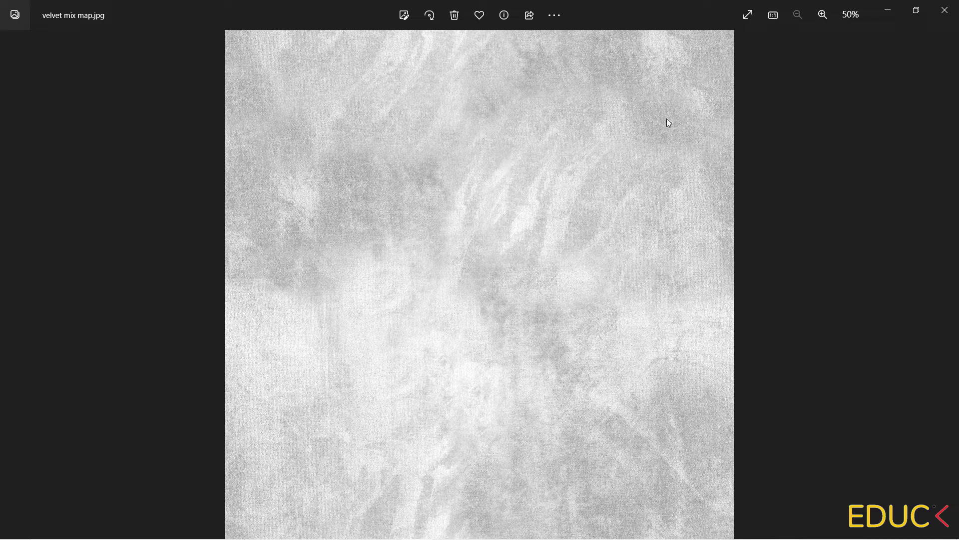
- Close the Photos preview and minimise File Explorer to return to SketchUp
click(944, 10)
click(883, 6)
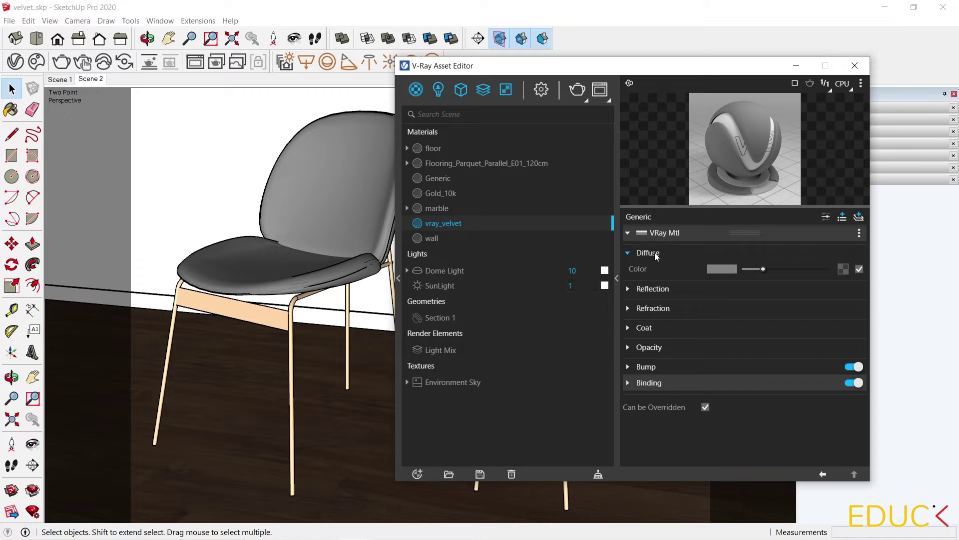
- Assign a Mix (Map) texture to vray_velvet's Diffuse colour
click(843, 269)
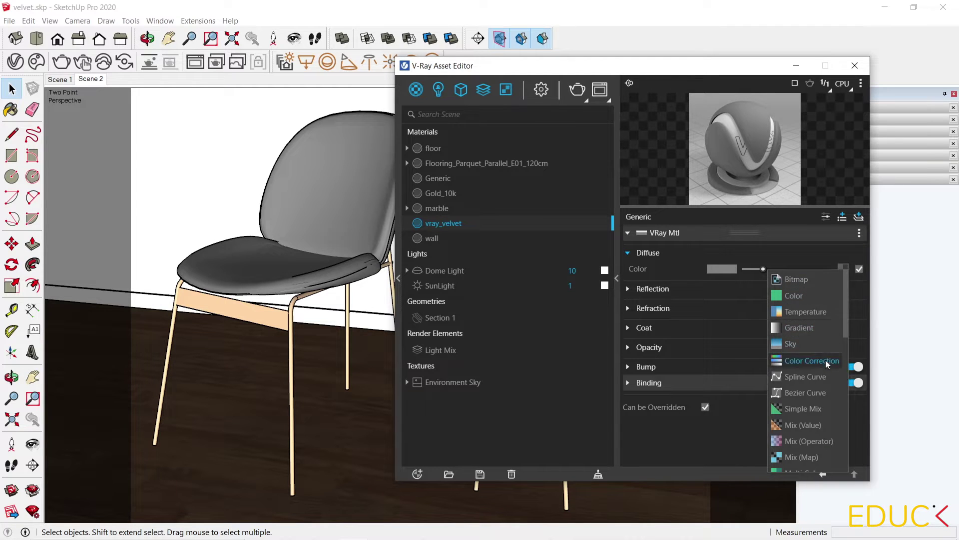
scroll(824, 370, down, 2)
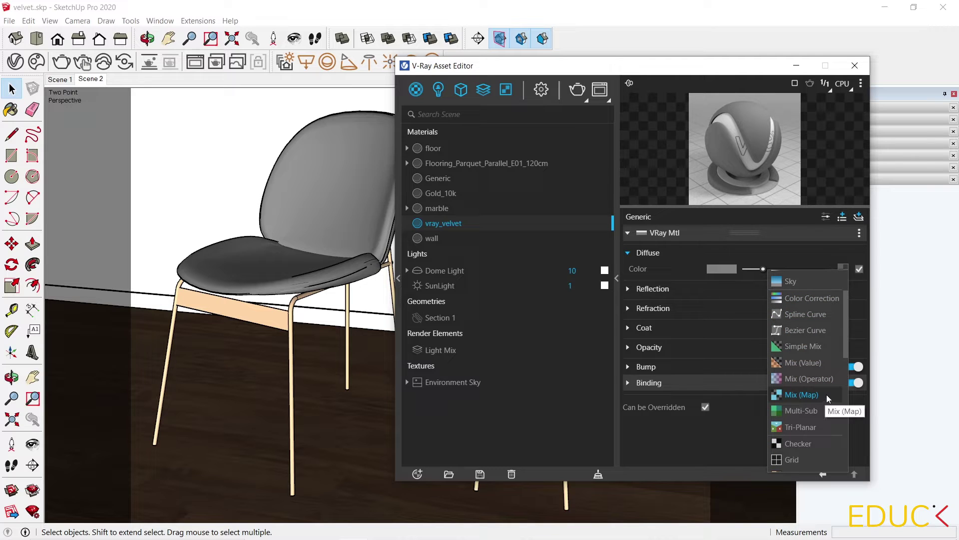
click(827, 394)
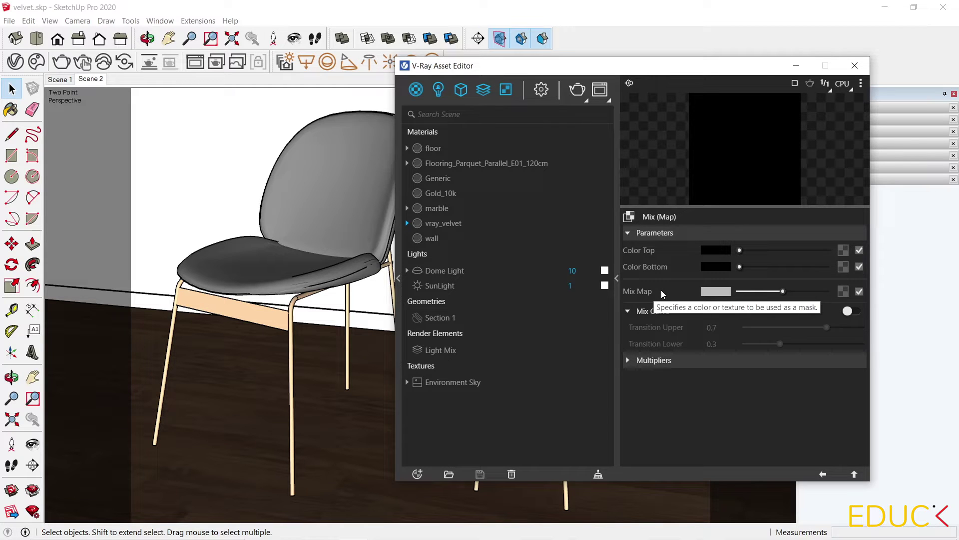
- Load velvet mix map.jpg as a Bitmap in the Mix (Map) mask slot
click(844, 292)
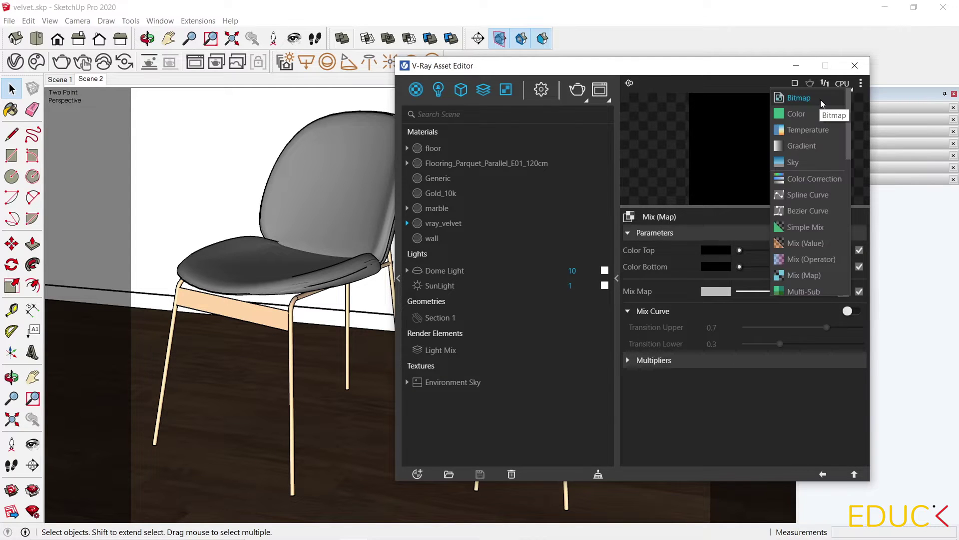
click(820, 100)
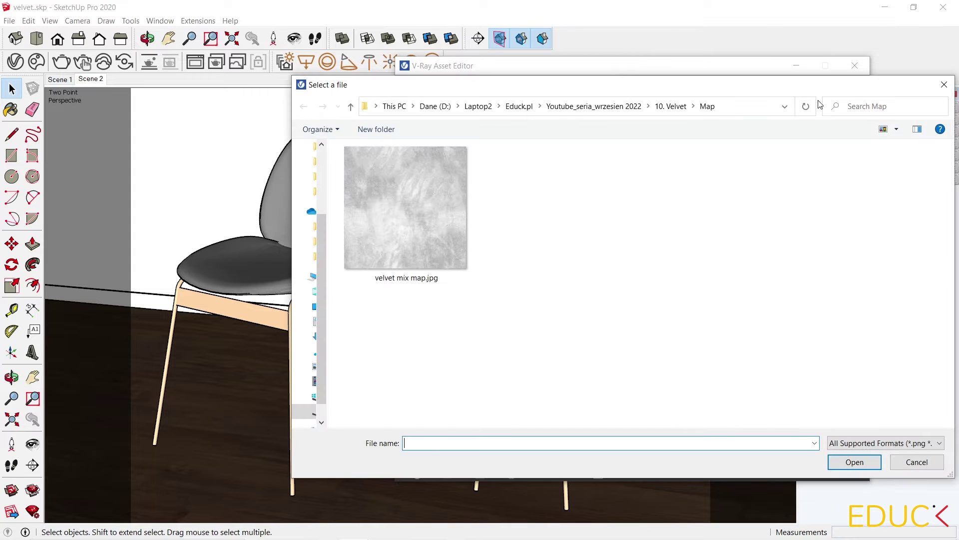
click(407, 218)
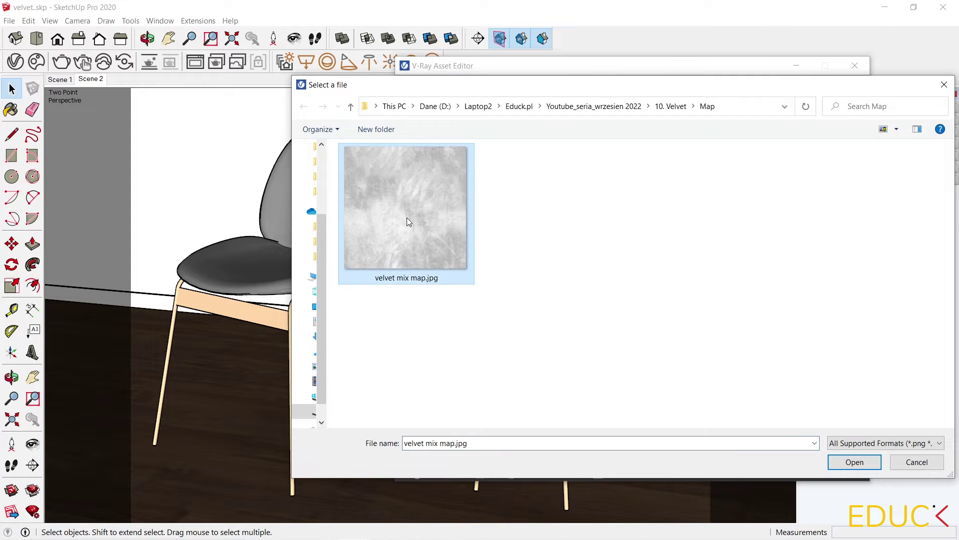
click(863, 466)
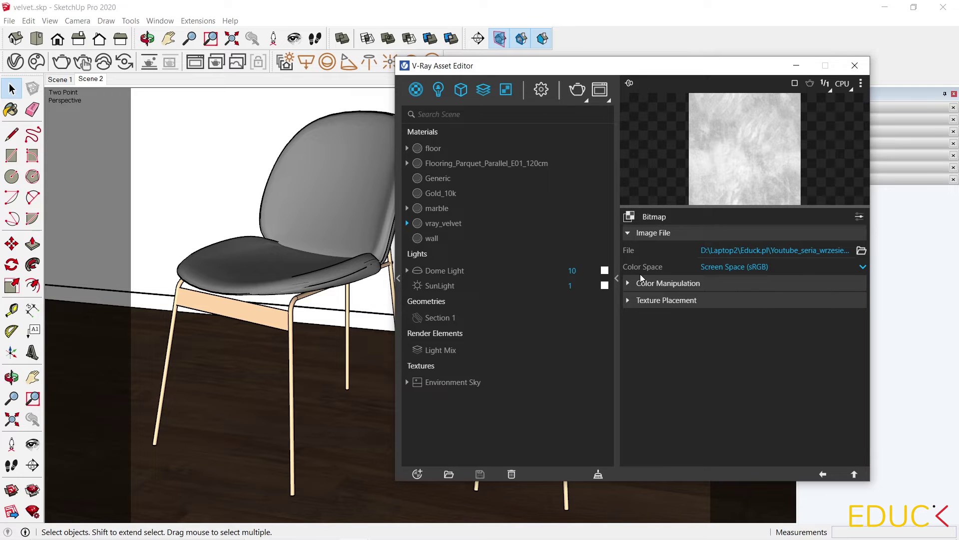
- Give the mix bitmap a Custom Gamma Curve colour space with gamma 0.15, then return to Mix (Map)
click(746, 265)
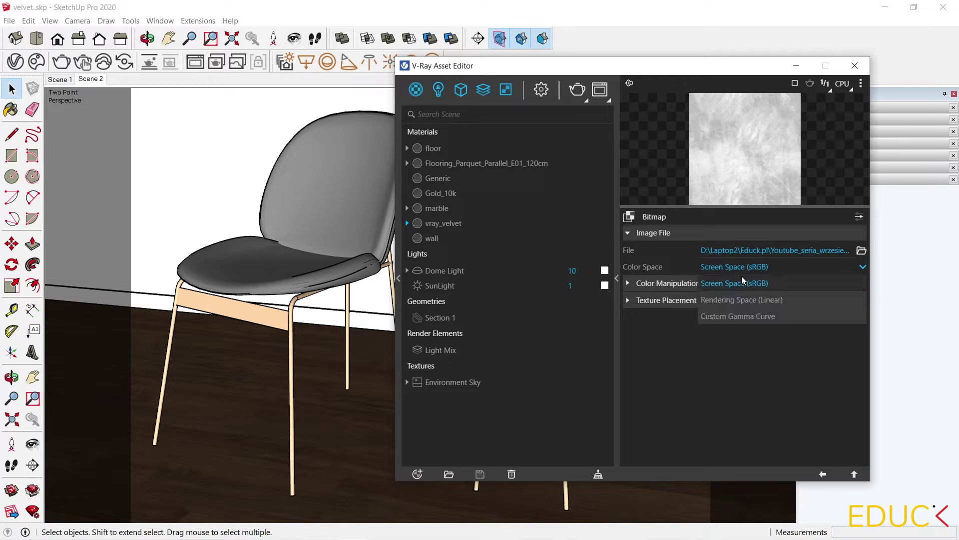
click(737, 320)
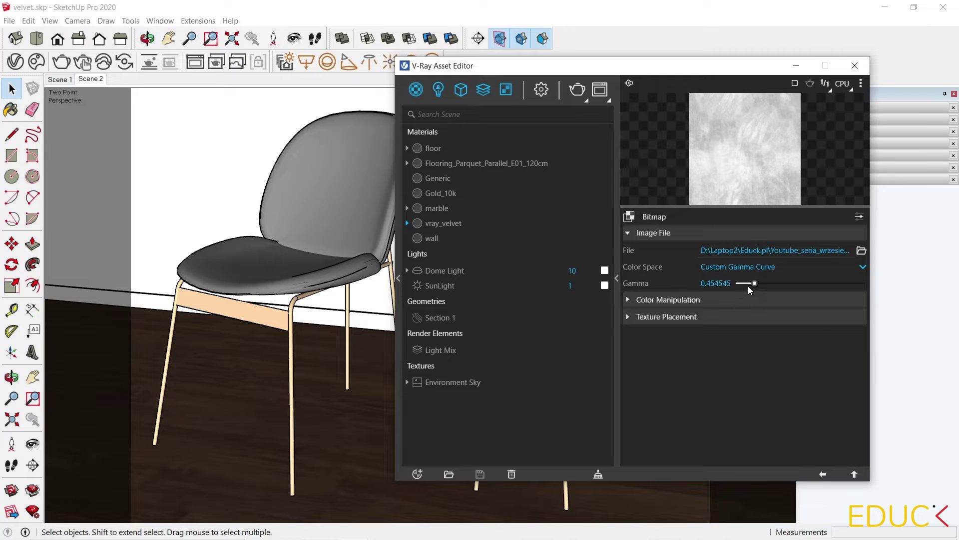
drag(755, 283, 771, 283)
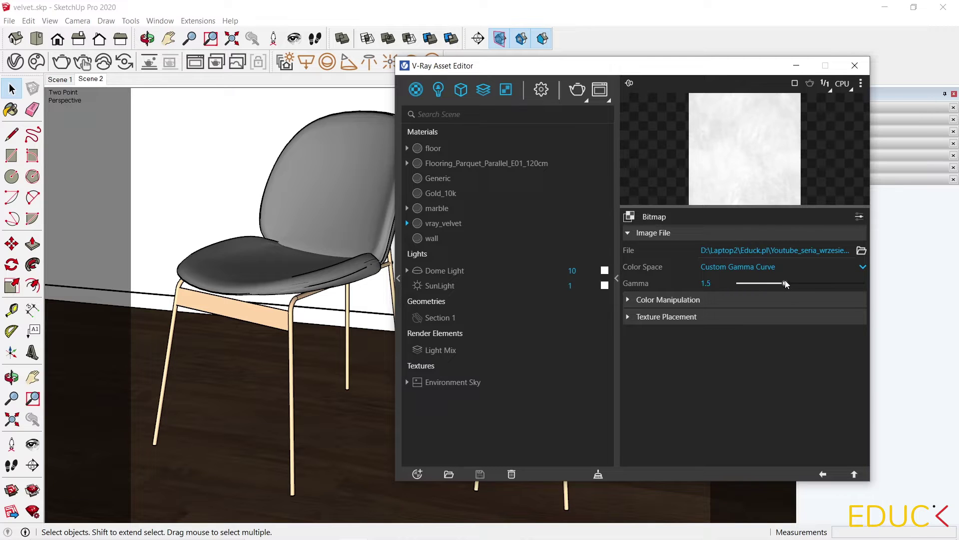
drag(791, 283, 749, 282)
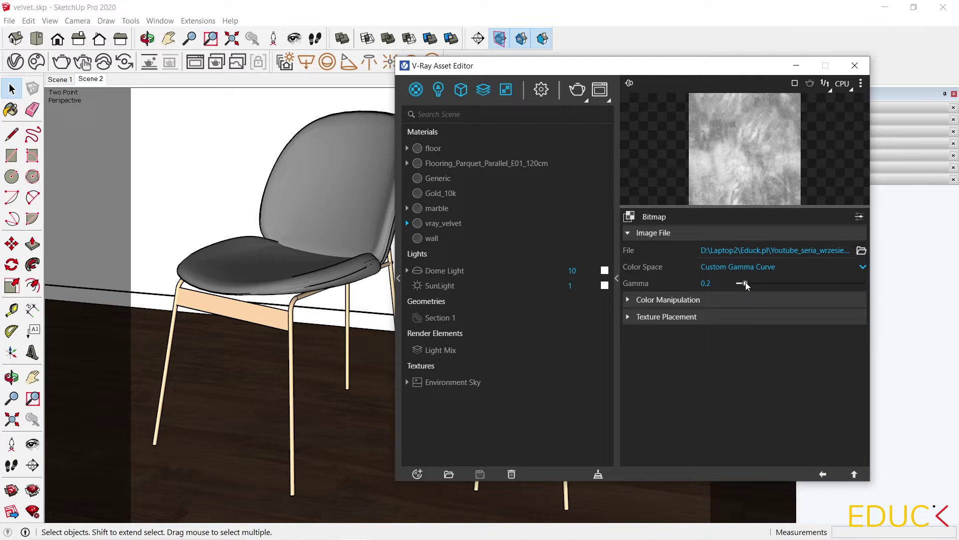
double_click(724, 283)
text(15)
key(Return)
drag(747, 208, 751, 353)
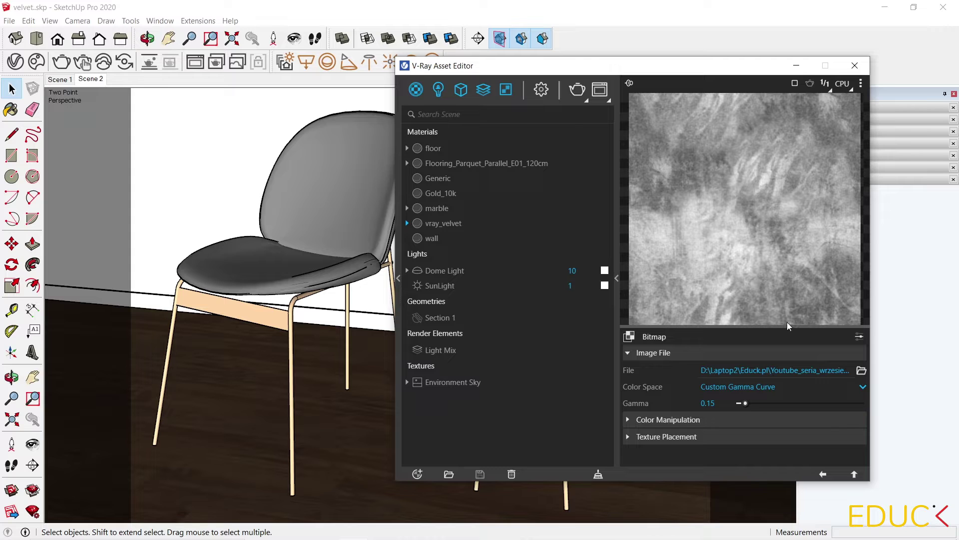
click(823, 475)
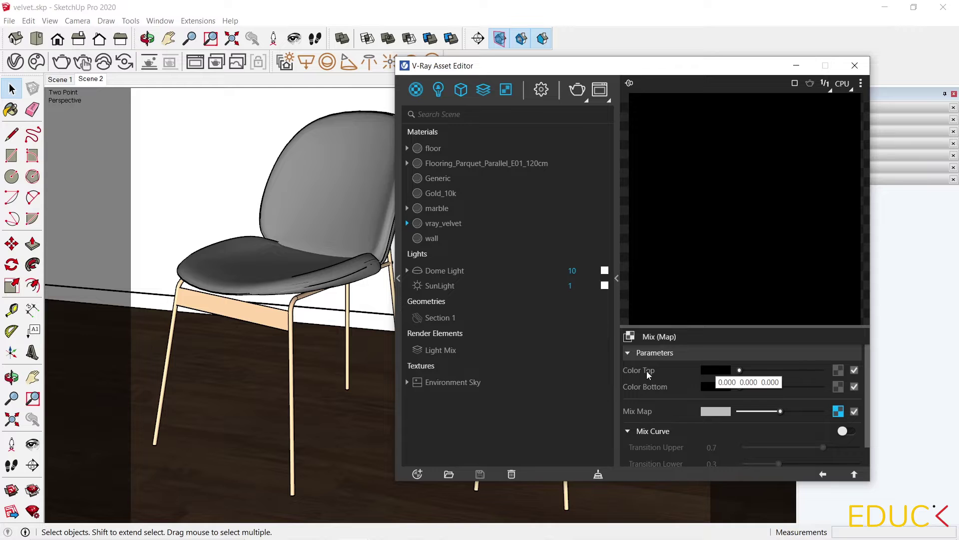
- Set the Mix (Map) Color Top to pure red
click(715, 370)
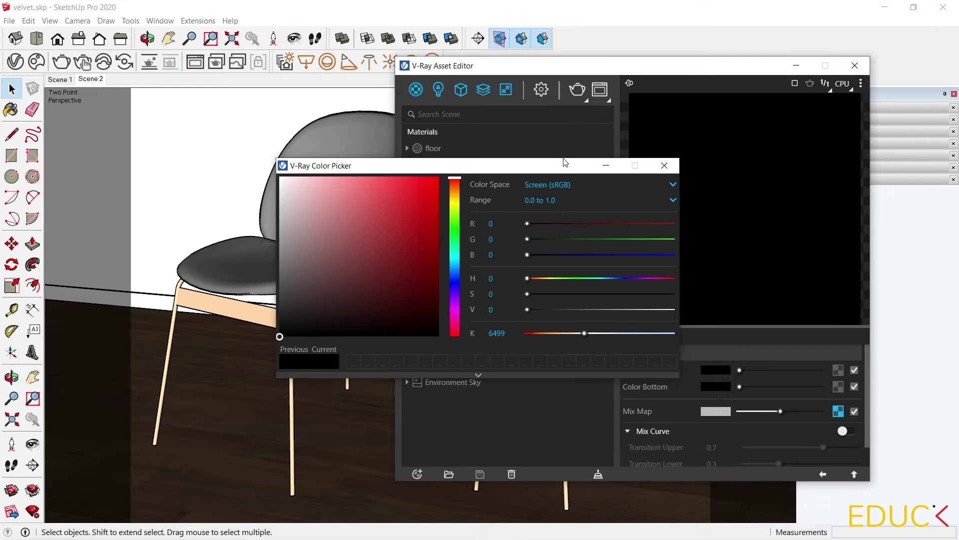
drag(565, 162, 581, 96)
click(455, 110)
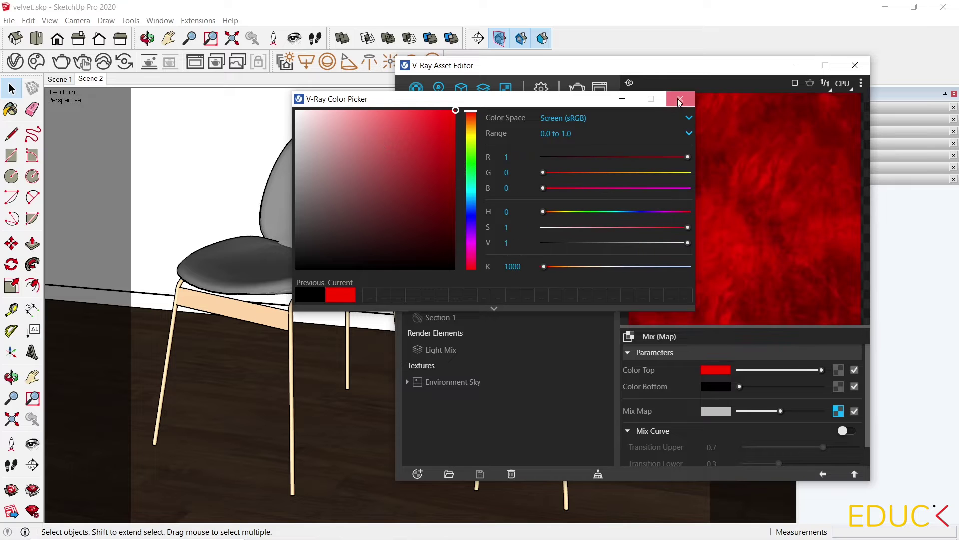
click(679, 98)
- Set Color Bottom to bright cyan, then reopen the Color Top picker
click(715, 387)
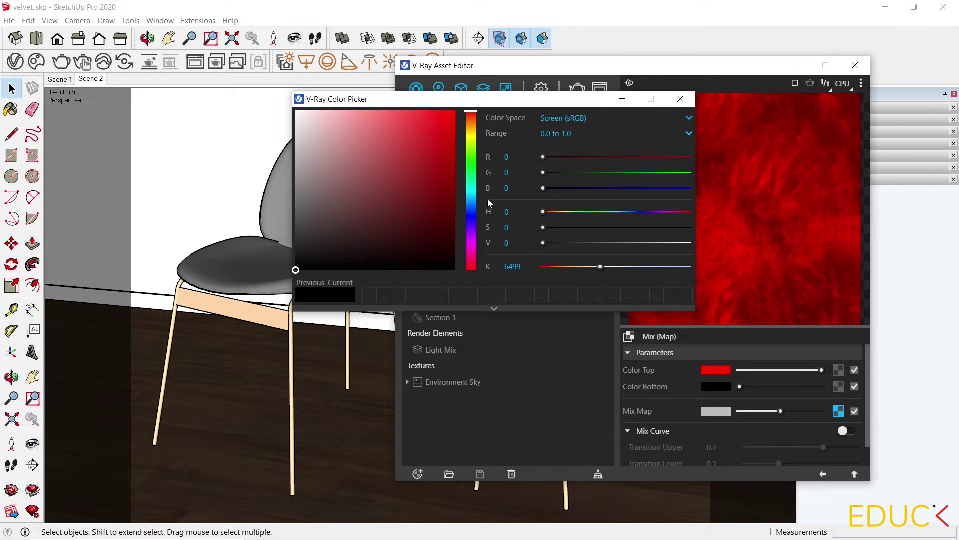
click(471, 189)
click(438, 145)
click(454, 110)
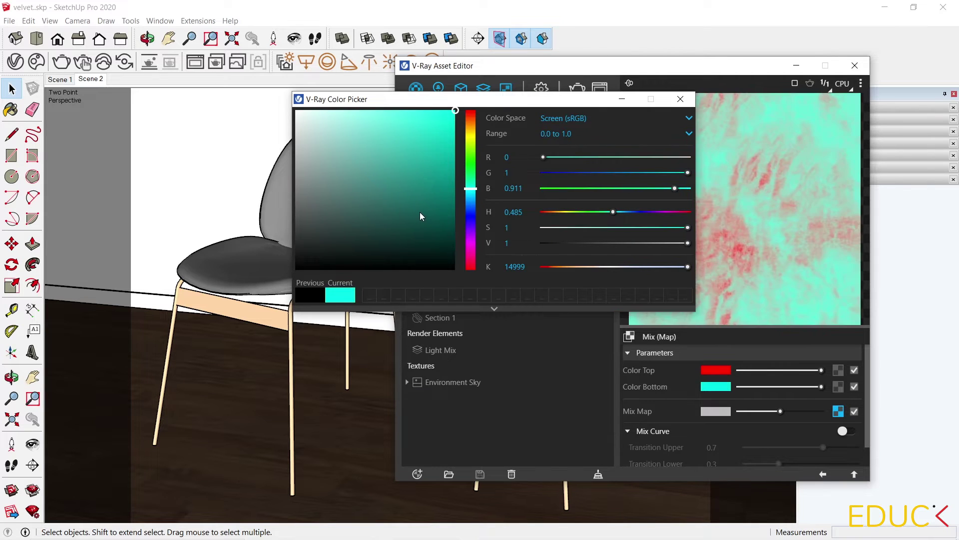
click(680, 99)
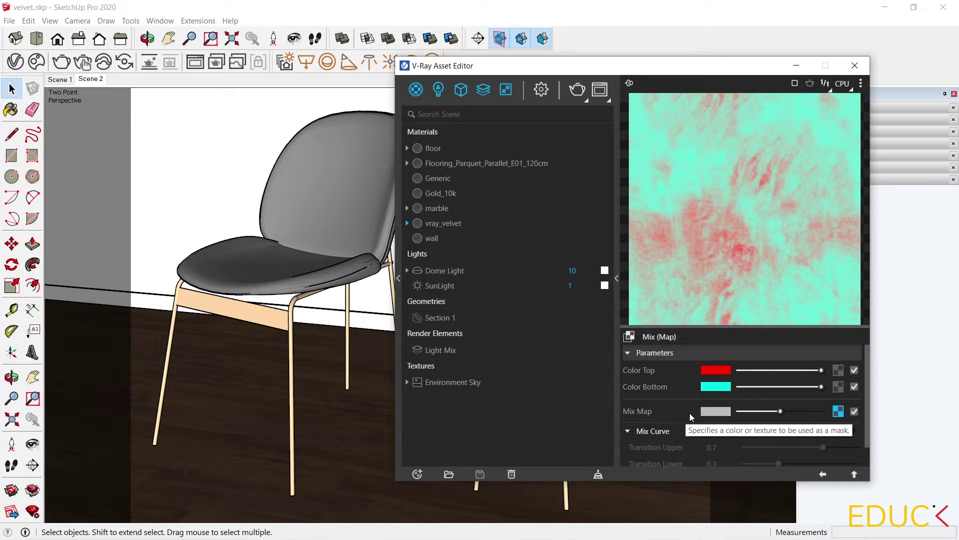
click(709, 371)
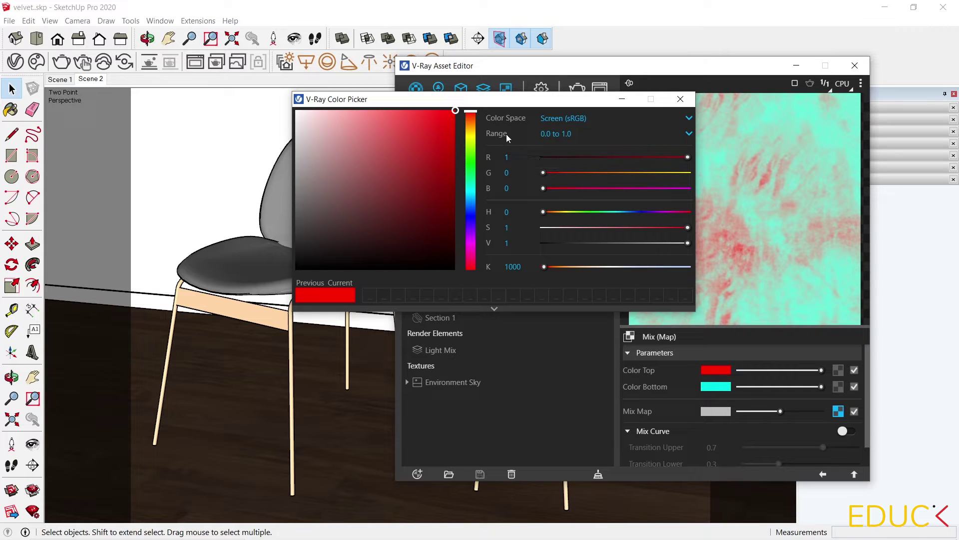
- Switch the picker to a 0-255 scale and set Color Top to RGB 203, 183, 171
click(589, 132)
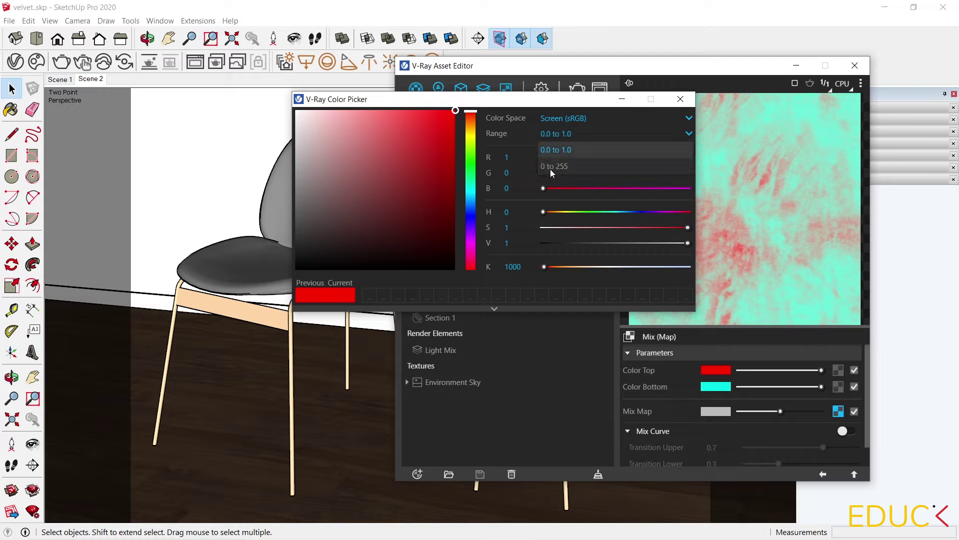
click(577, 166)
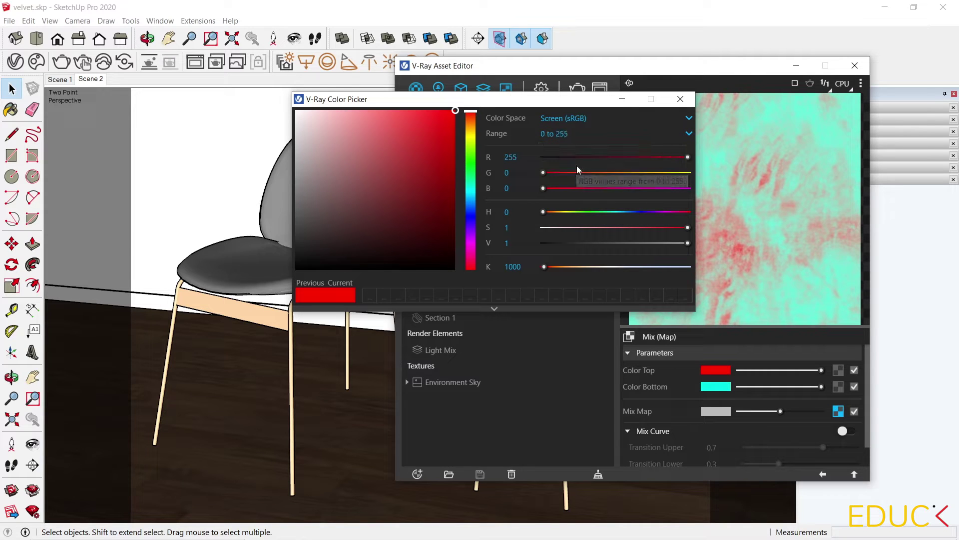
double_click(508, 158)
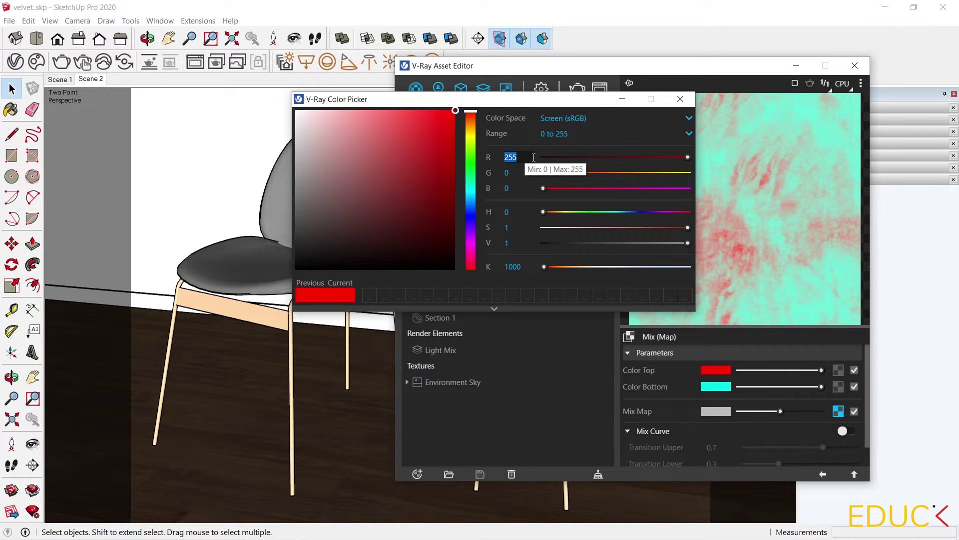
text(203)
key(Tab)
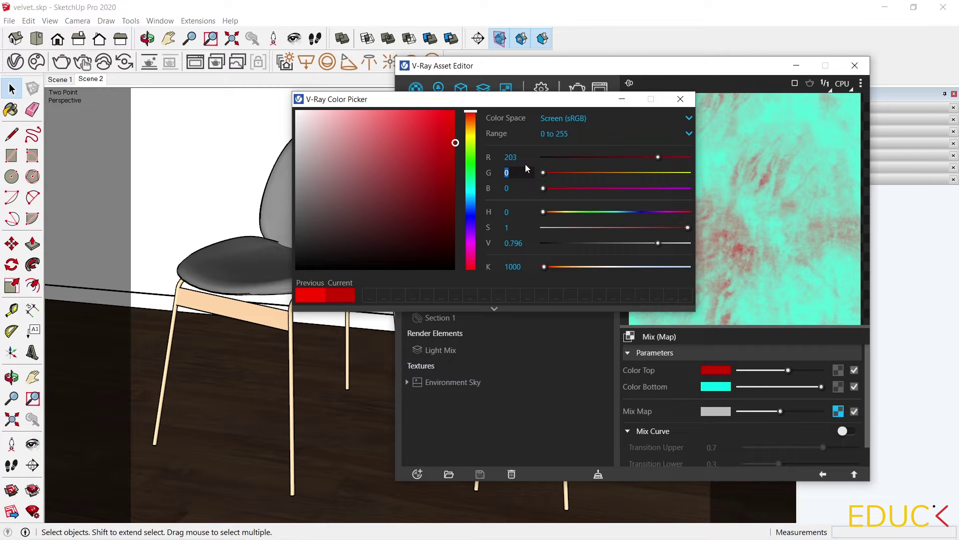
text(183)
key(Tab)
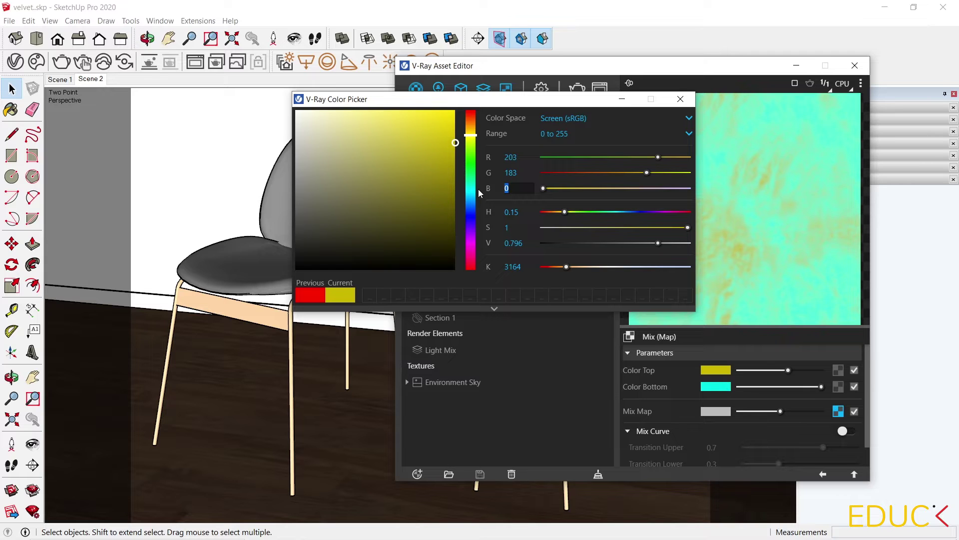
text(171)
key(Tab)
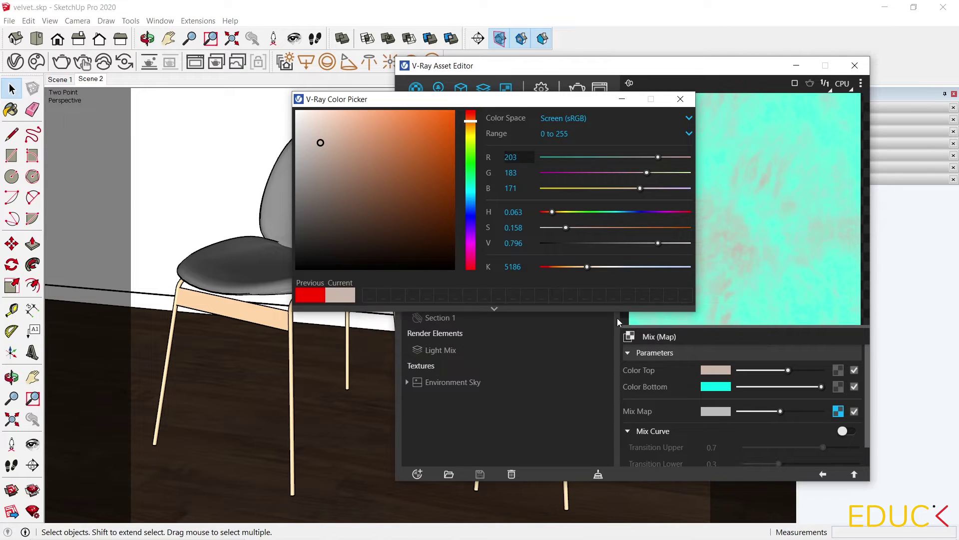
click(681, 99)
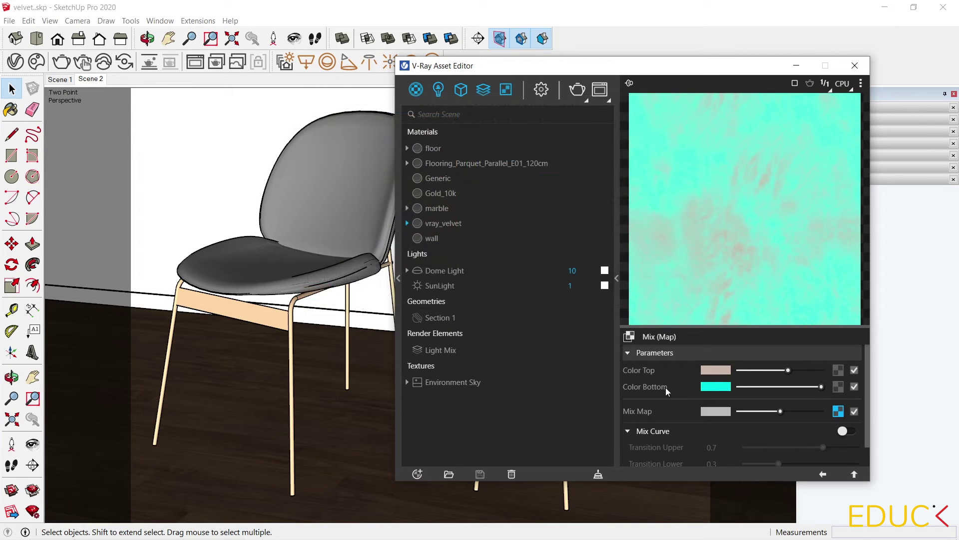
- Set the Mix (Map) Color Bottom to brown, RGB 163, 119, 97
click(716, 386)
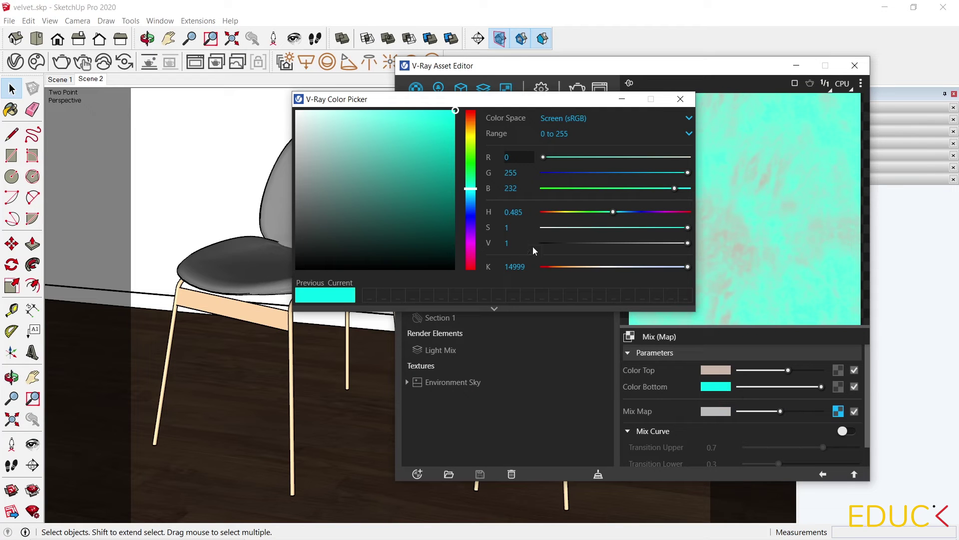
double_click(507, 156)
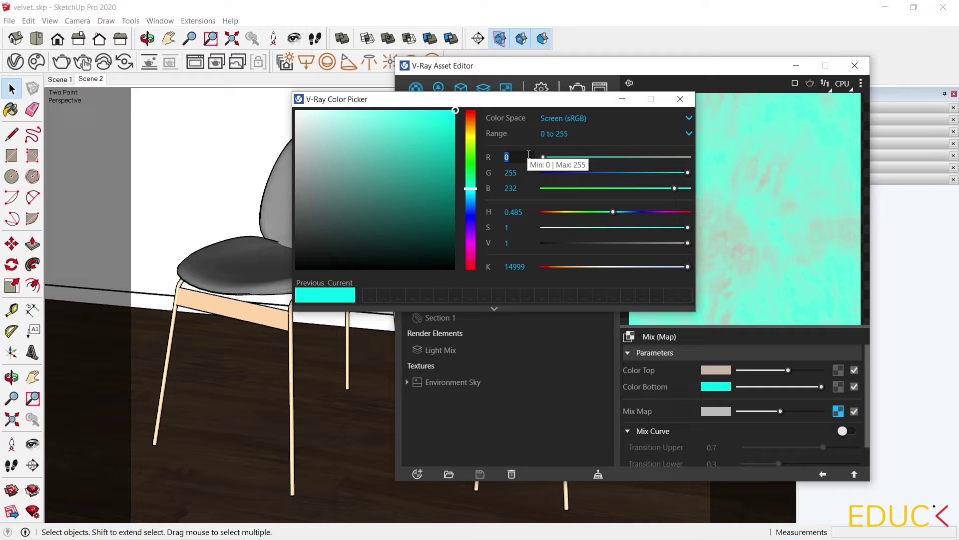
text(163)
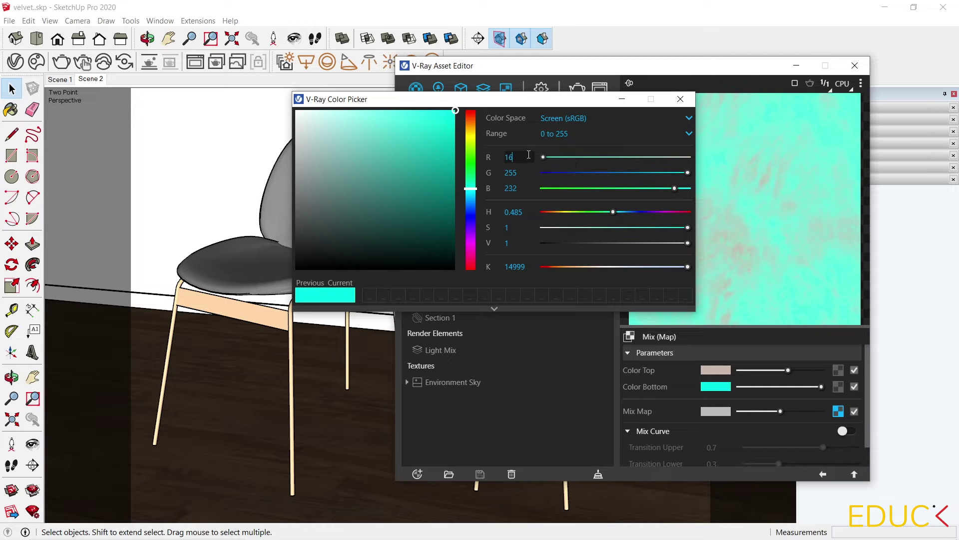
double_click(527, 171)
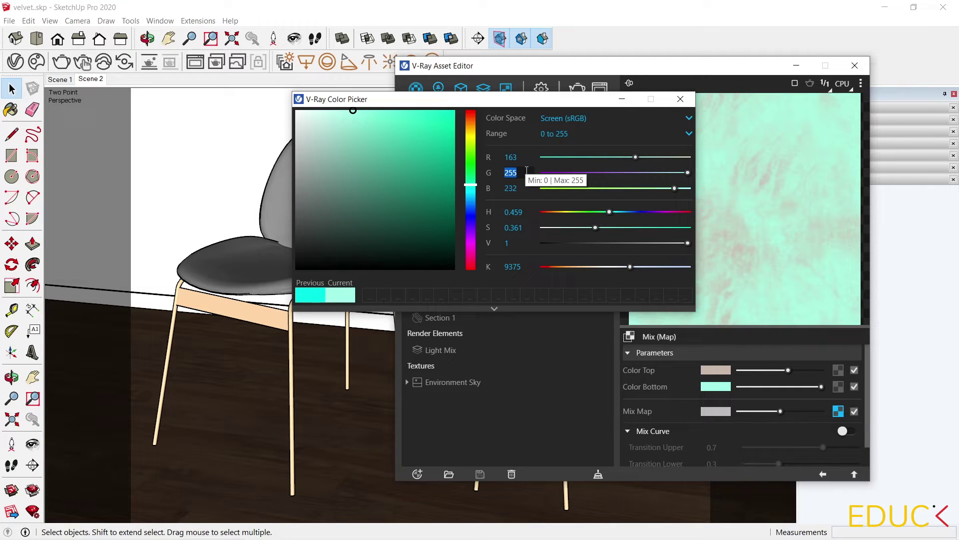
text(11)
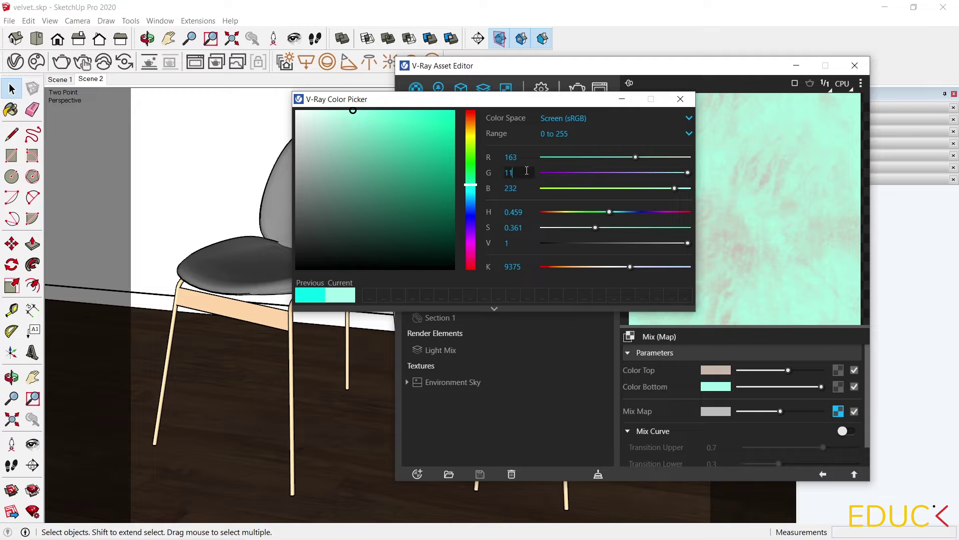
text(9)
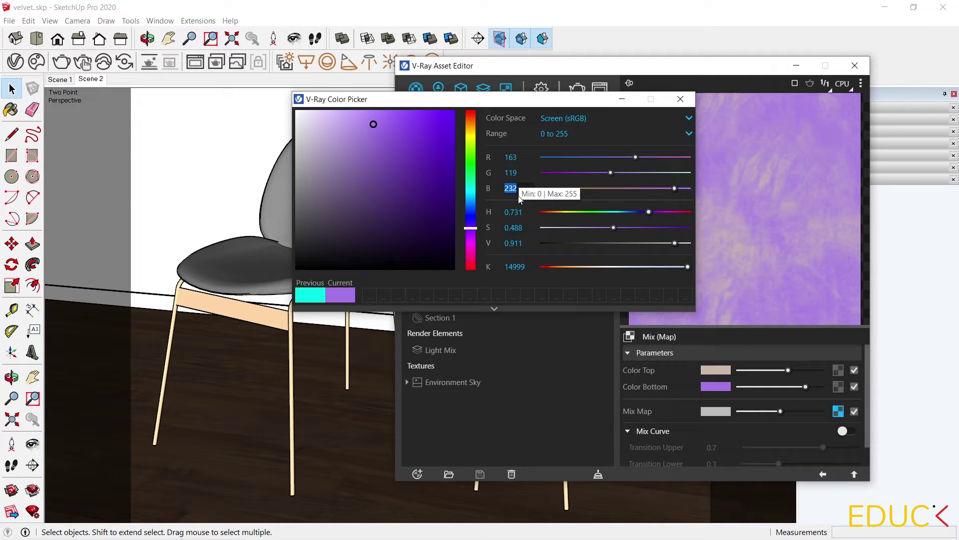
text(97)
key(Return)
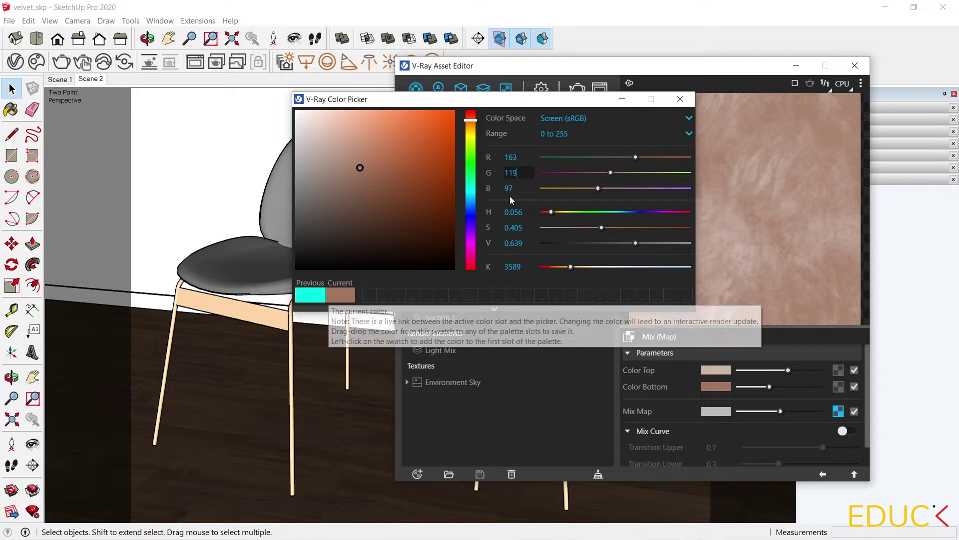
click(680, 99)
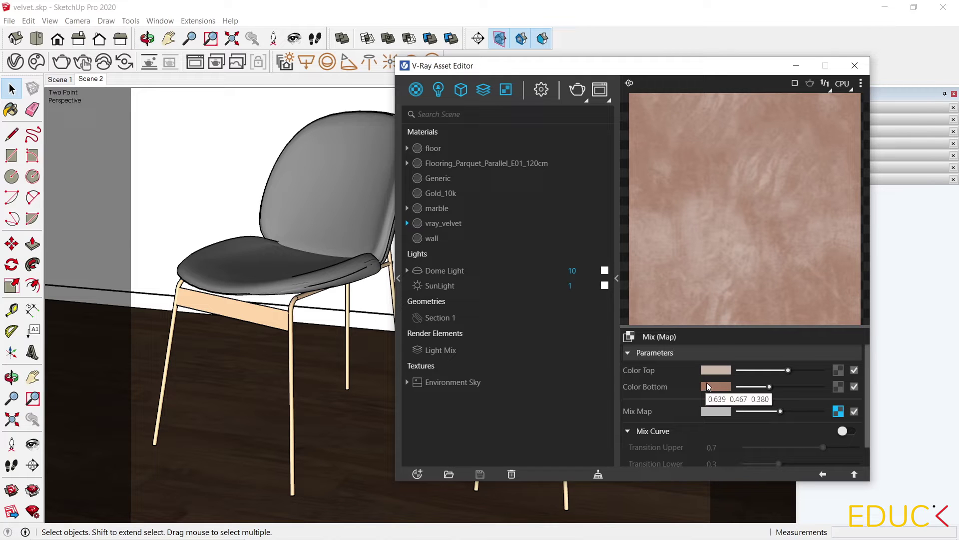
- Go back to vray_velvet and switch its material preview to the Fabric scene
click(823, 475)
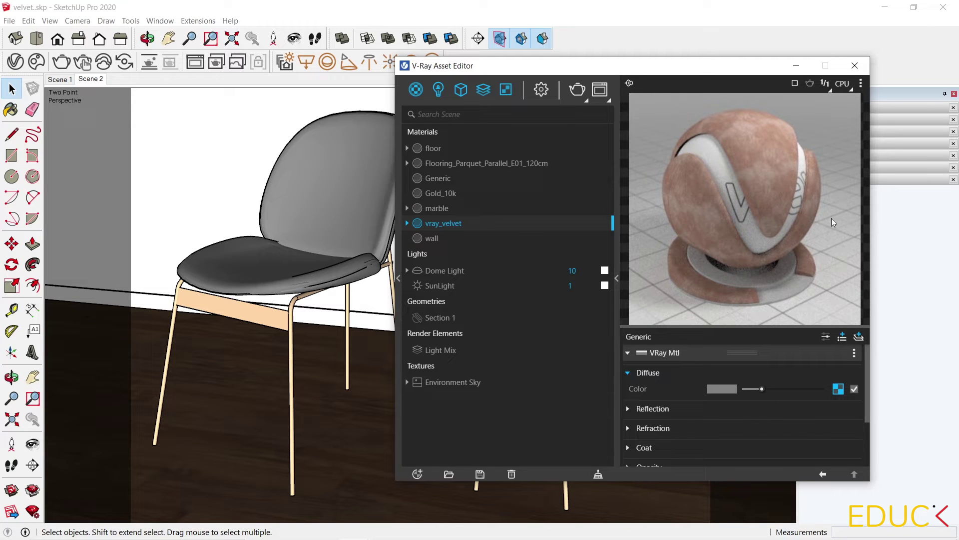
click(863, 85)
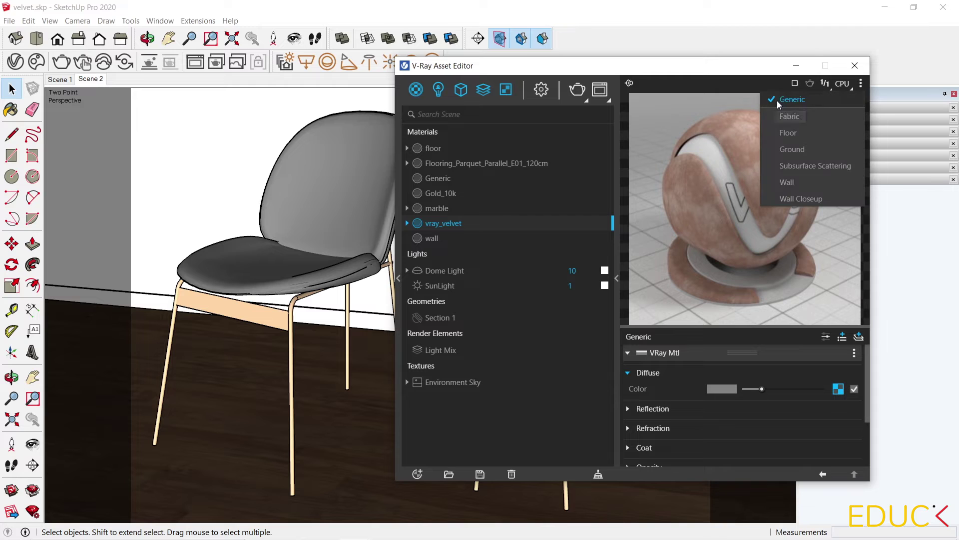
click(811, 116)
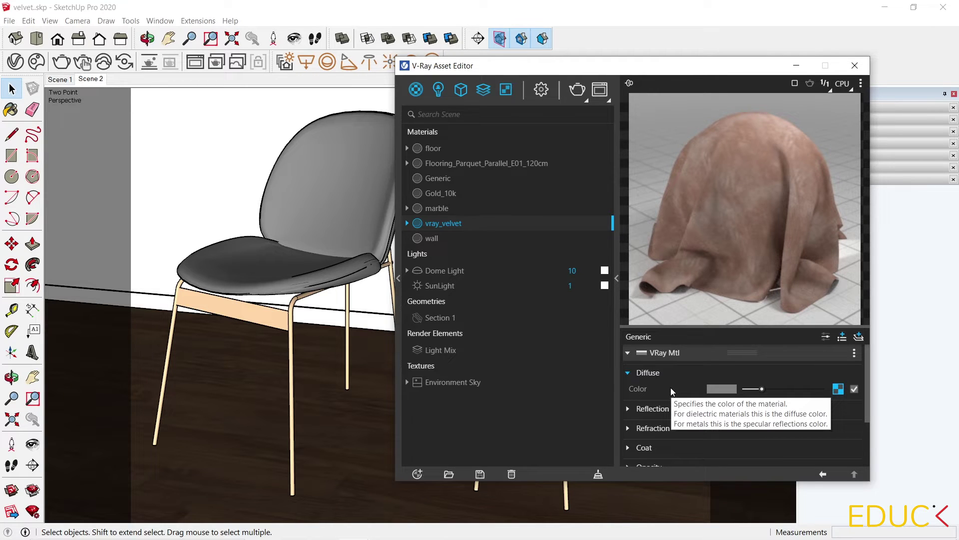
scroll(671, 388, down, 3)
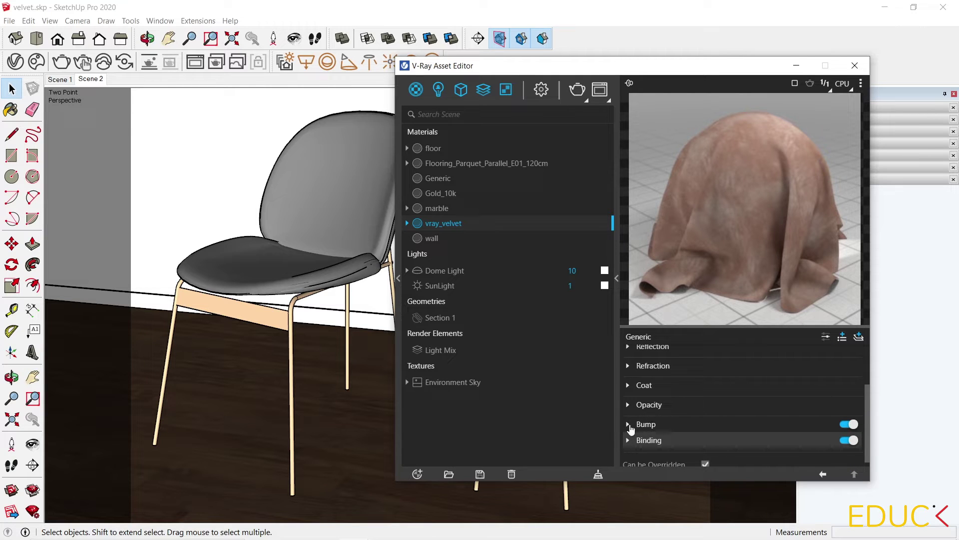
- Expand vray_velvet's Bump section and assign a Cellular texture as its bump map
click(630, 424)
scroll(715, 399, down, 2)
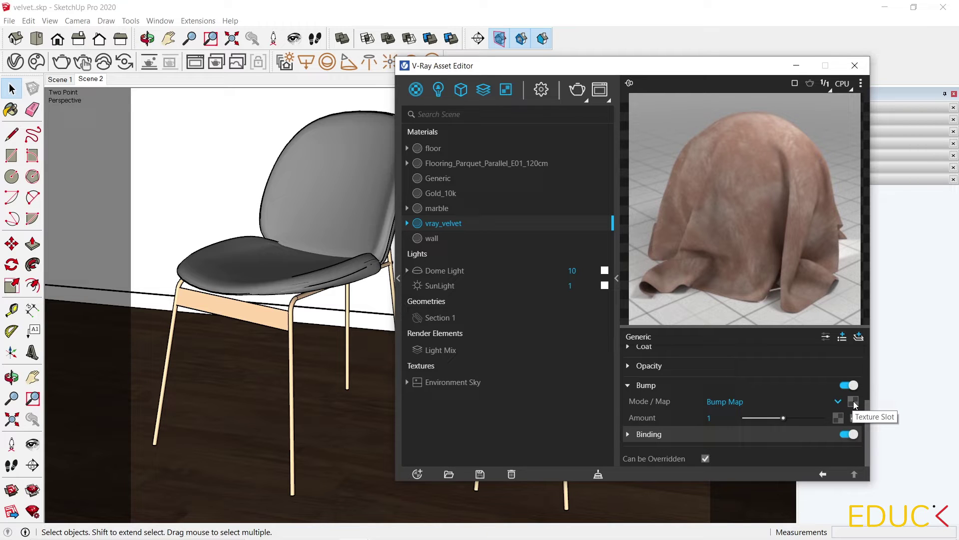
click(854, 402)
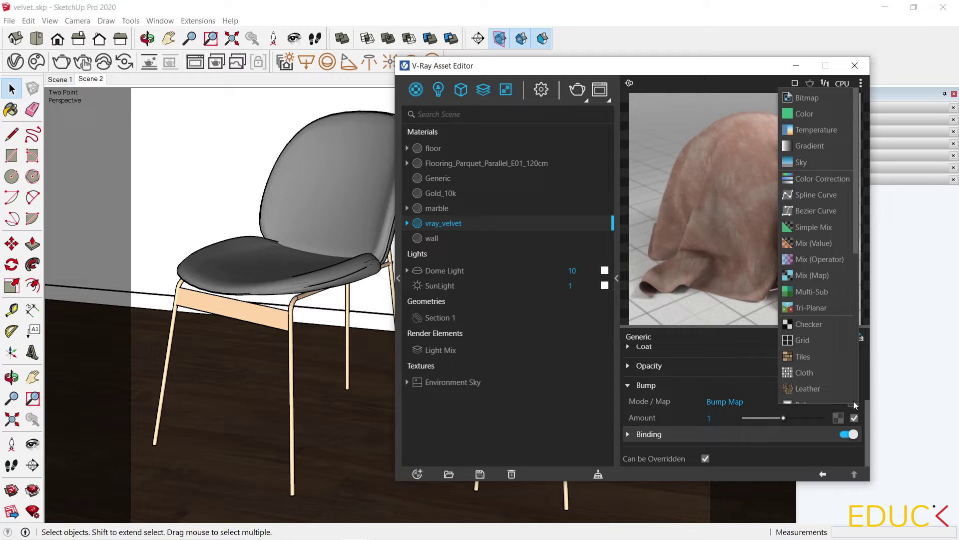
scroll(820, 330, down, 4)
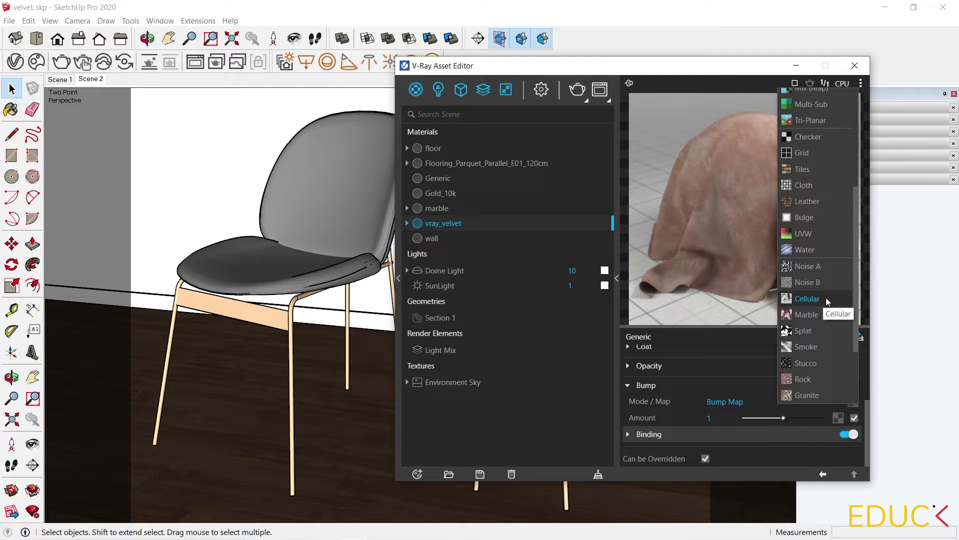
click(826, 298)
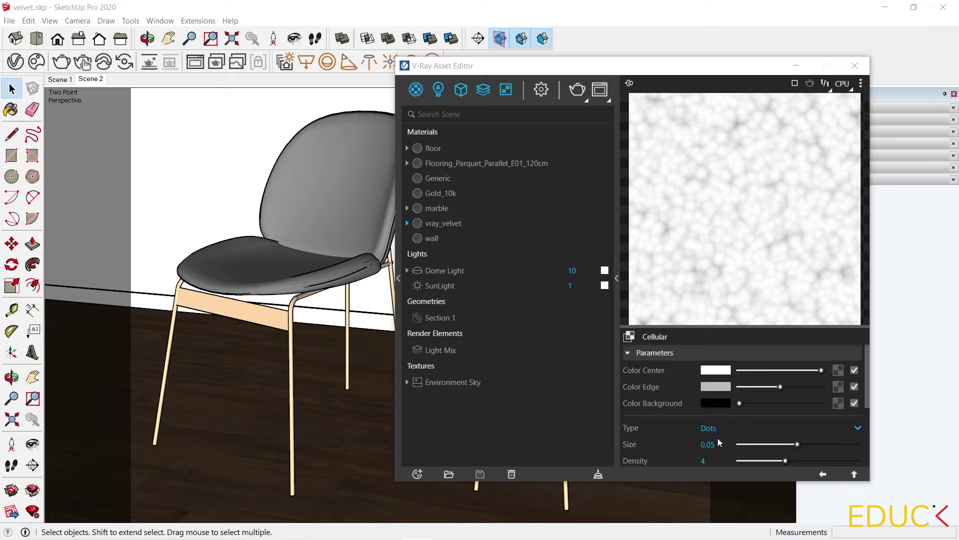
- Set the Cellular bump to size 0.001 and spread 0.41, with black centres and white edges
drag(793, 446, 740, 446)
scroll(667, 433, down, 2)
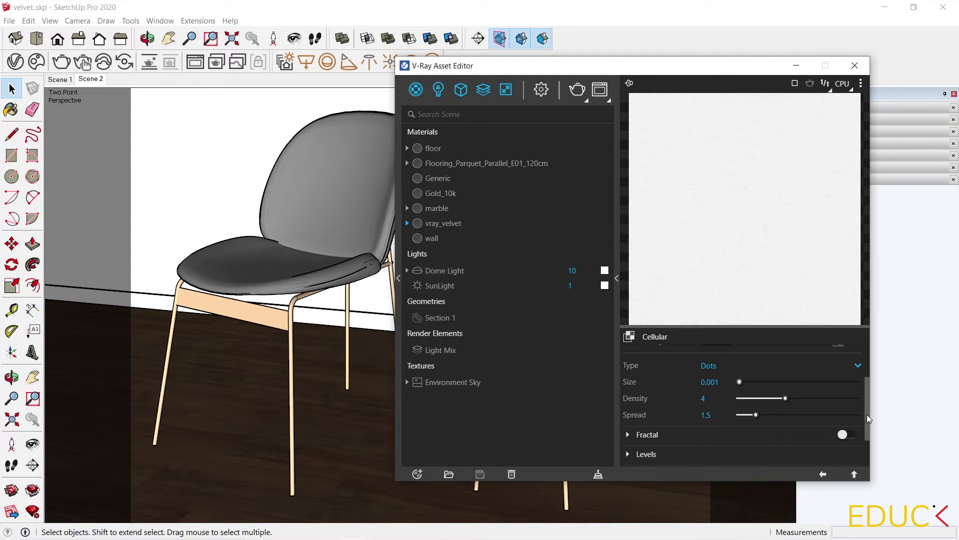
drag(868, 415, 867, 394)
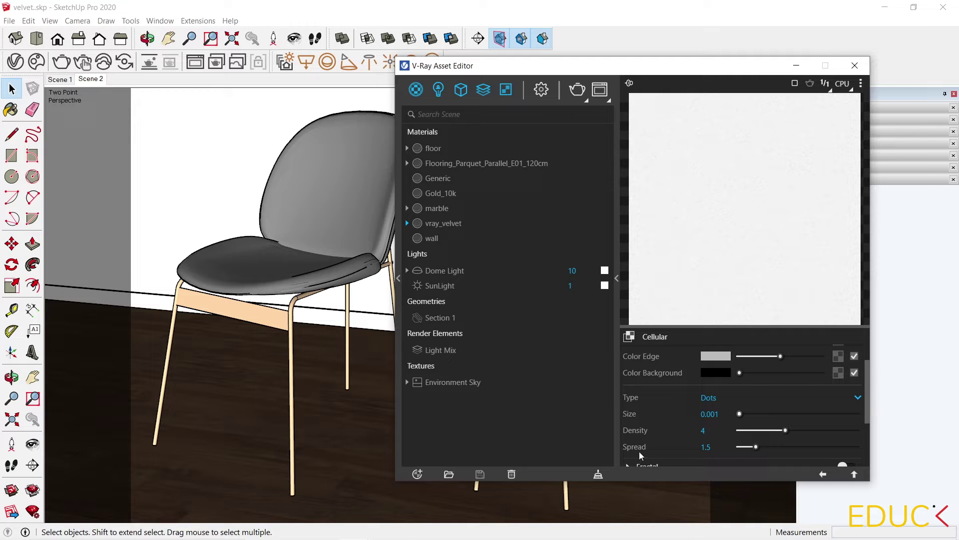
drag(756, 446, 745, 447)
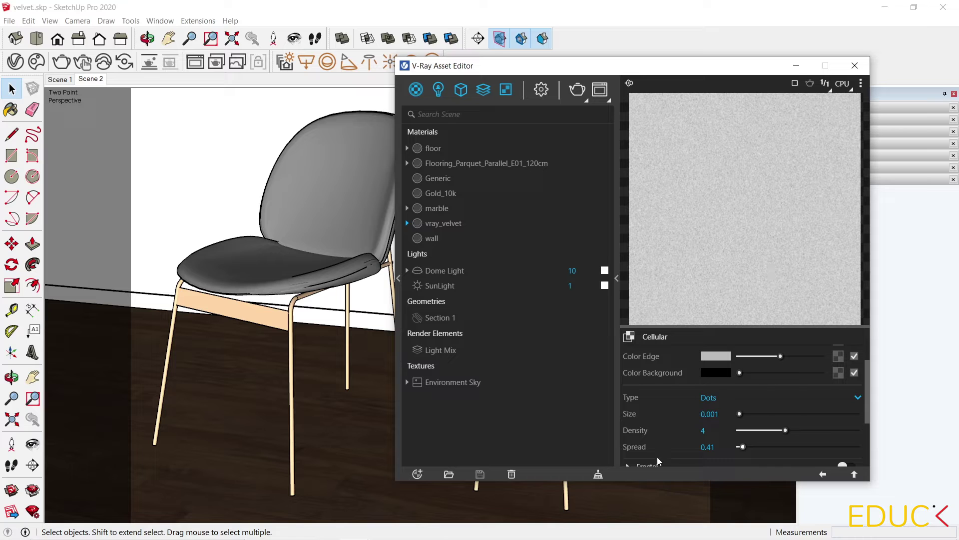
scroll(657, 435, up, 1)
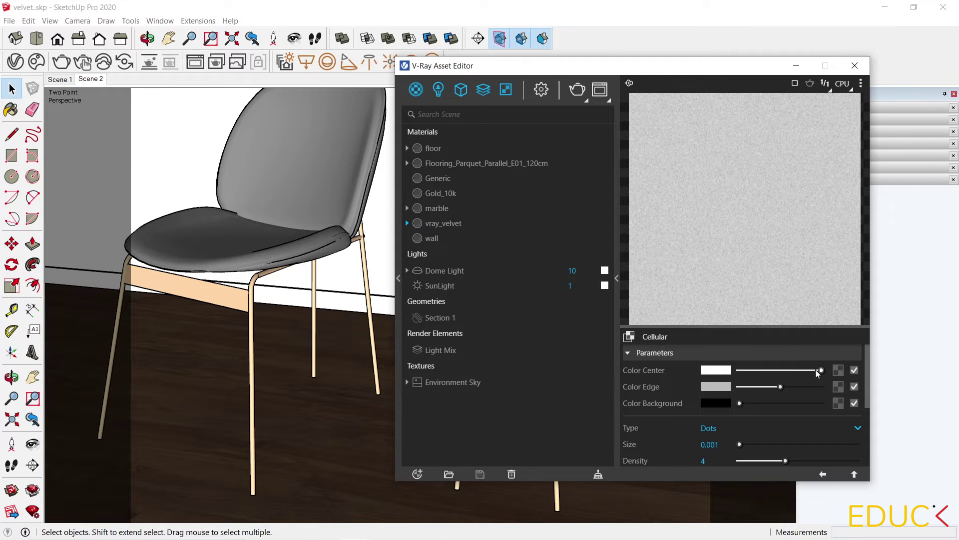
drag(822, 370, 874, 385)
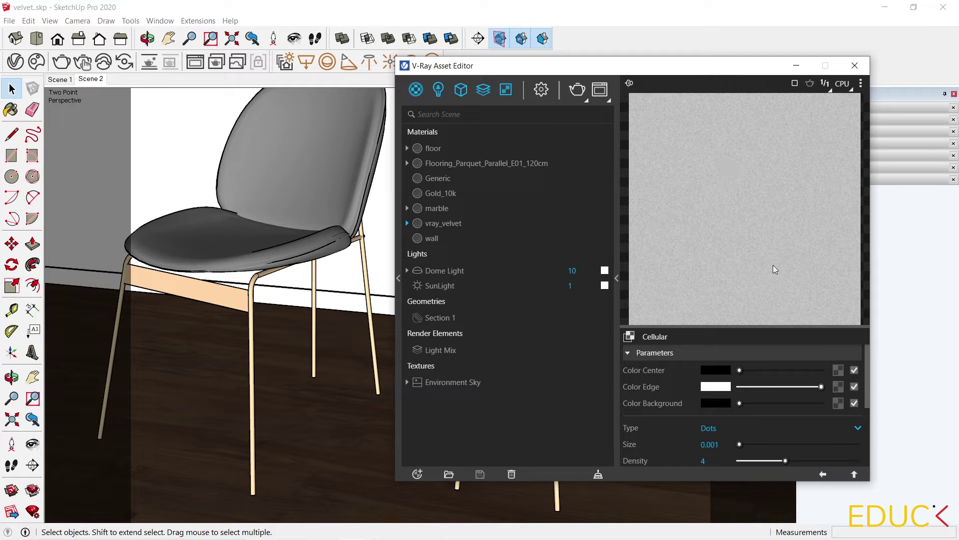
click(823, 475)
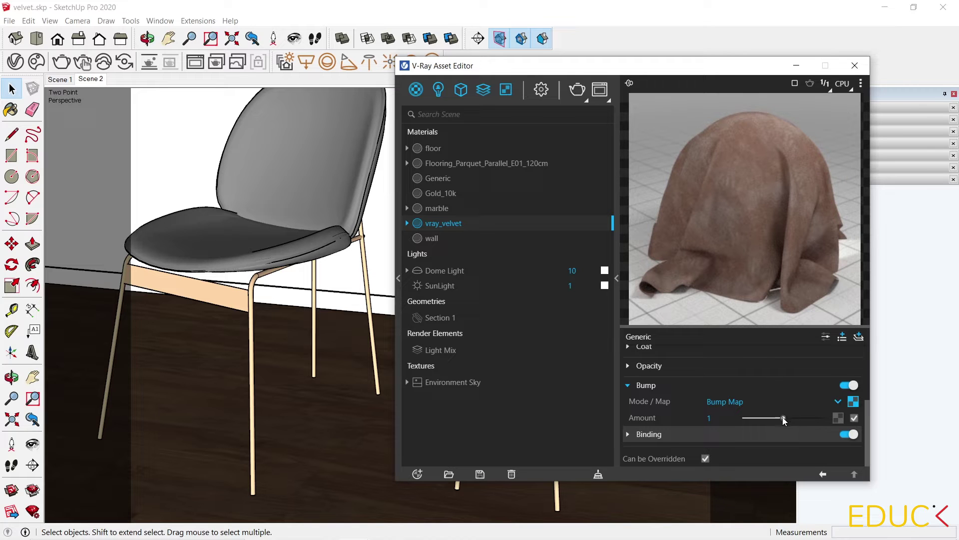
- Lower vray_velvet's Bump Amount slider to 0.1
drag(784, 418, 749, 419)
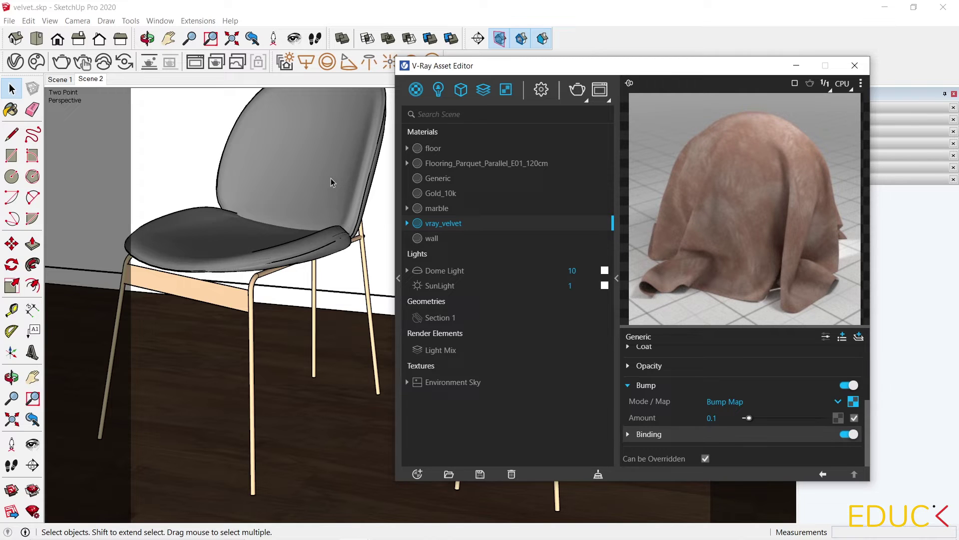
- Sample the chair back's Generic material and select every object using it
click(12, 109)
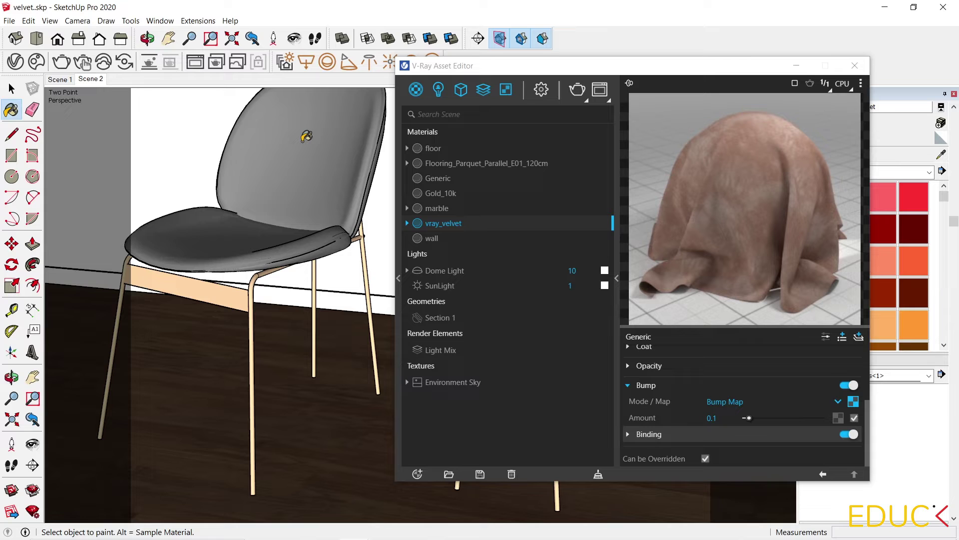
key(alt)
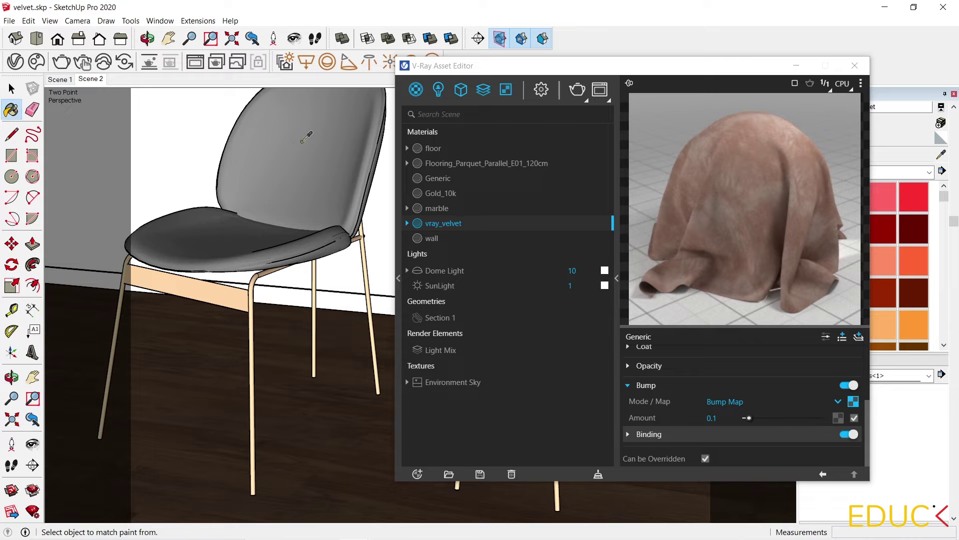
alt+click(302, 142)
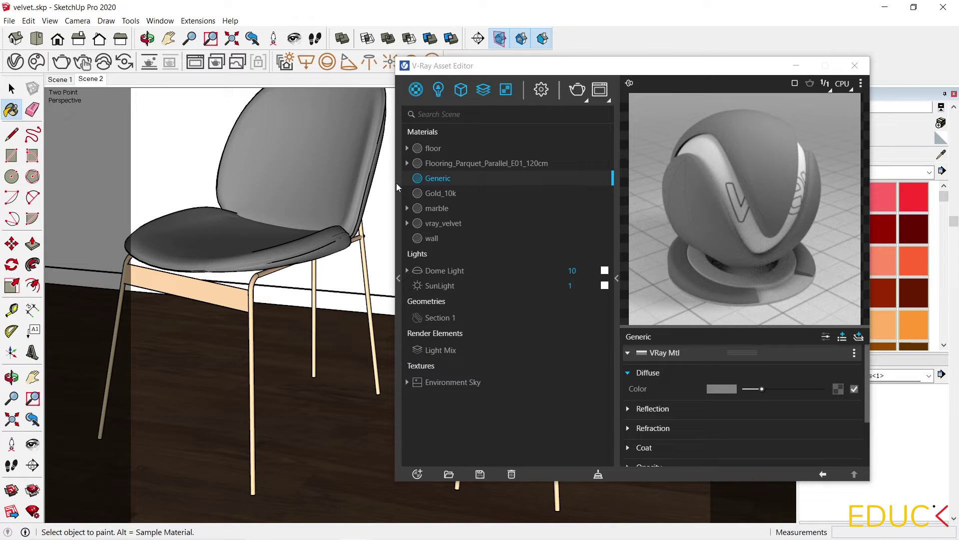
right_click(467, 180)
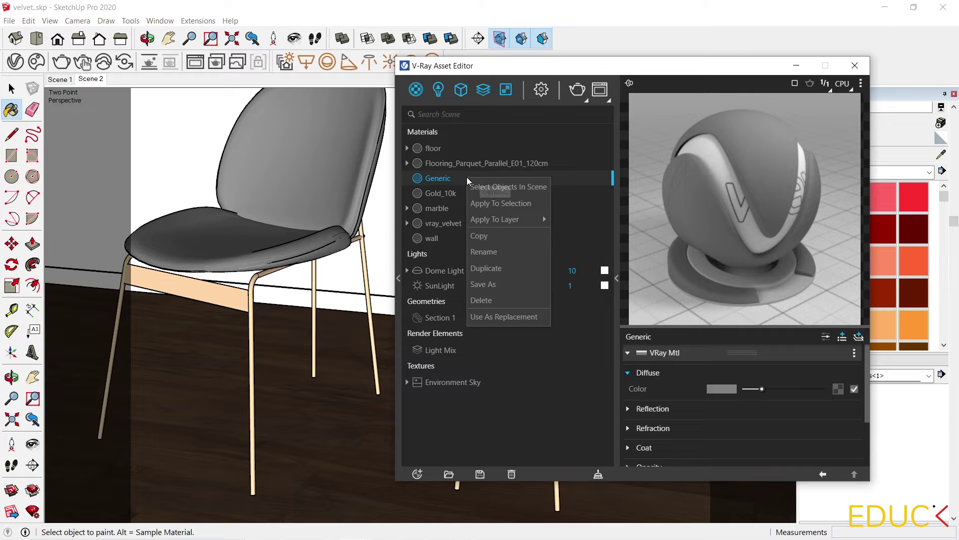
click(526, 189)
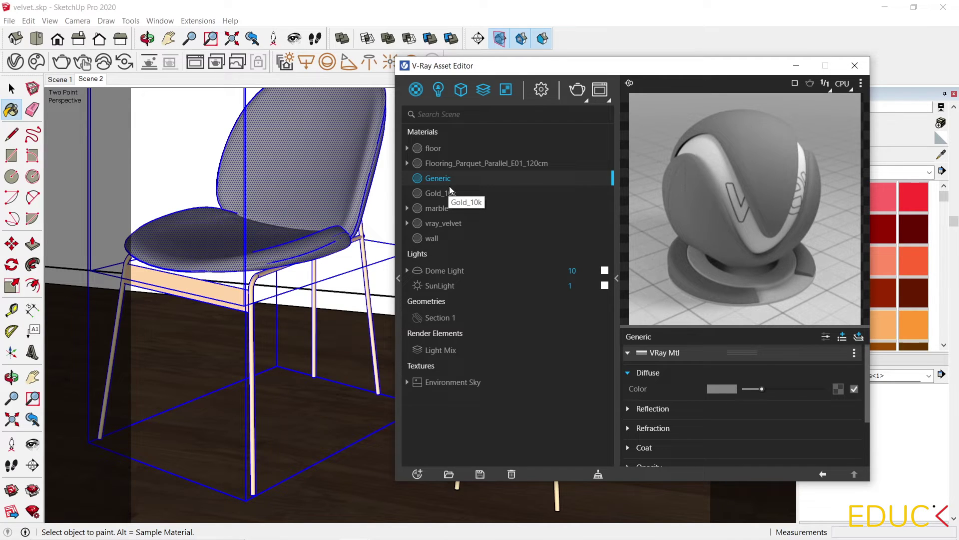
- Apply vray_velvet to the selected chair shells, close the editor, and view the chair from the front
right_click(471, 223)
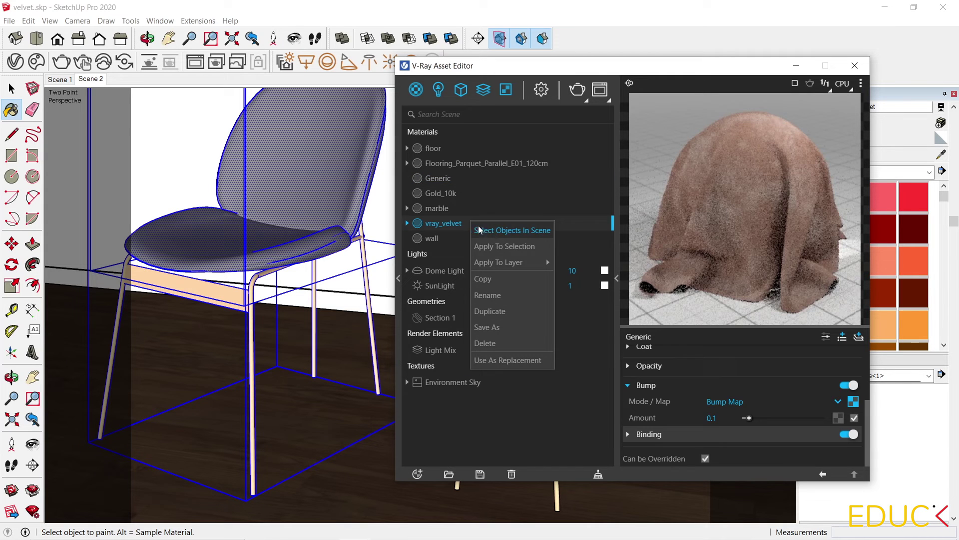
click(500, 247)
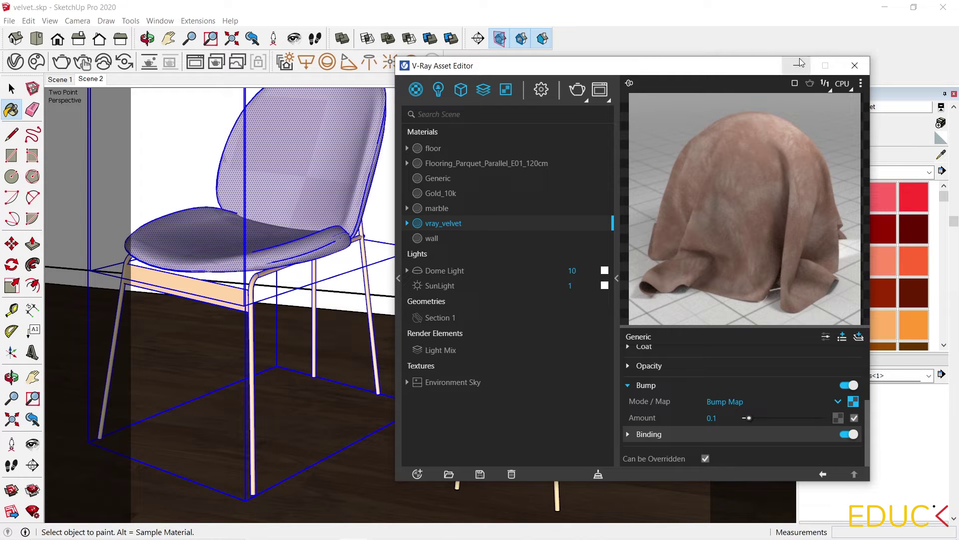
click(855, 65)
key(space)
scroll(306, 154, up, 5)
mouse_move(307, 155)
middle_down()
mouse_move(281, 230)
mouse_move(437, 251)
mouse_move(567, 285)
mouse_move(372, 321)
middle_up()
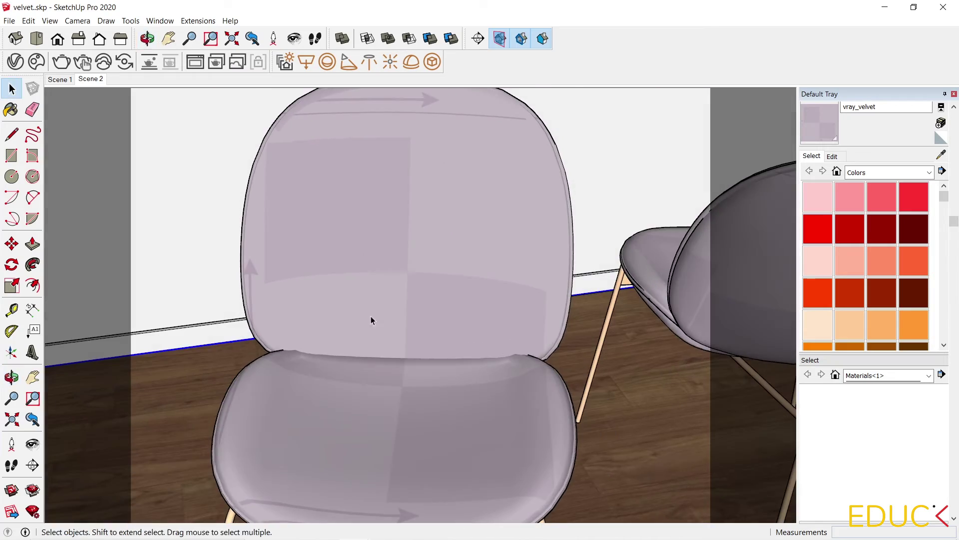
- Frame both chairs in Two-Point Perspective and bring the V-Ray Asset Editor back up
middle_drag(270, 320, 272, 322)
scroll(272, 321, down, 5)
middle_drag(175, 263, 371, 189)
scroll(611, 274, up, 2)
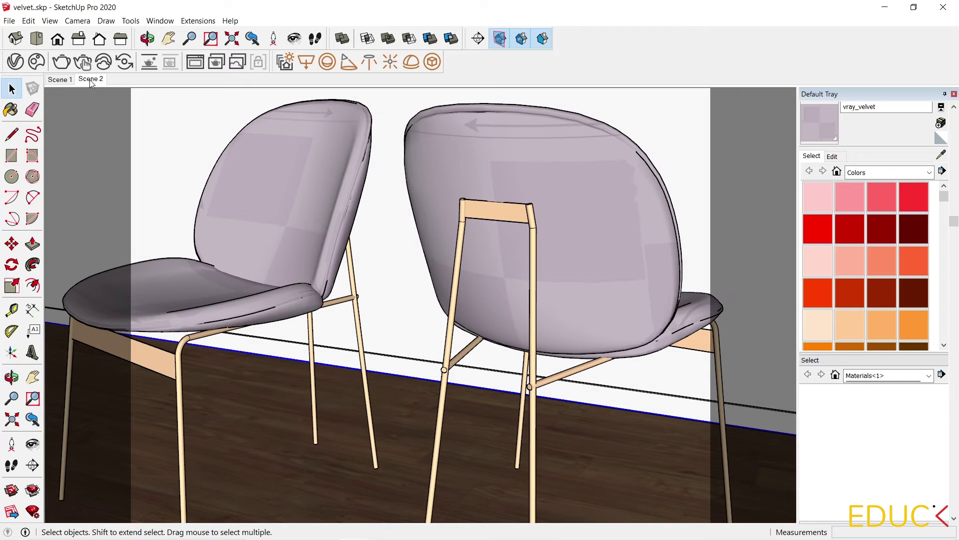
key(Page_Down)
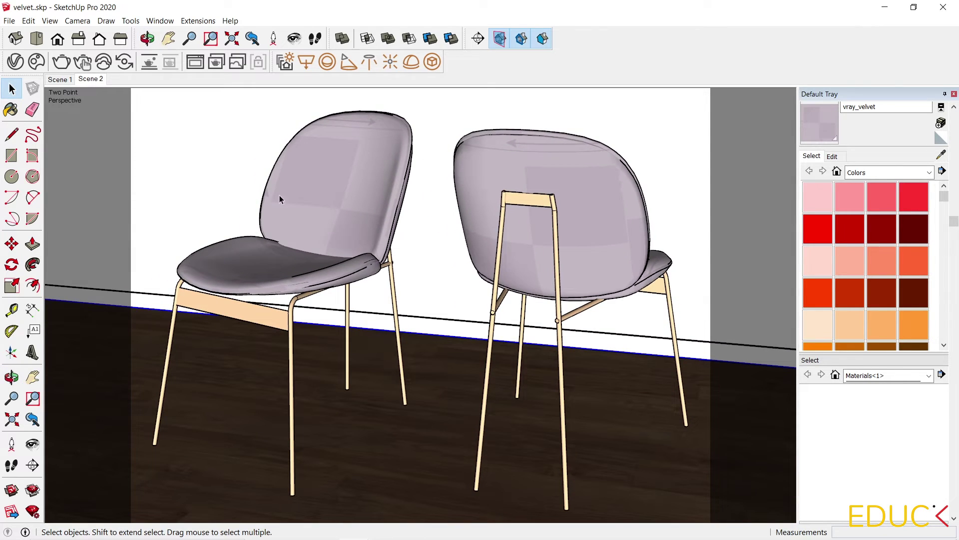
click(15, 62)
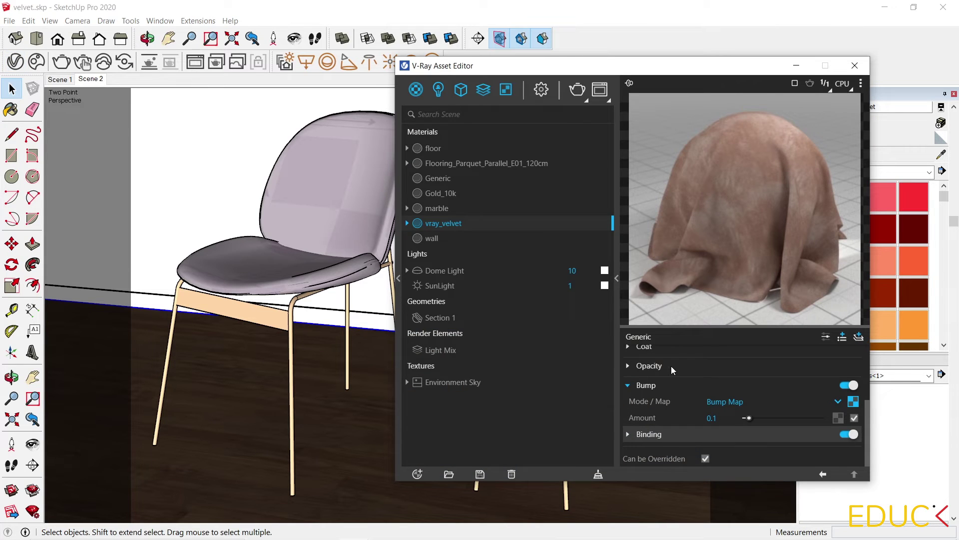
- Expand Binding, collapse Bump, and set Binding's Texture Mode to Custom mode
click(629, 435)
click(628, 385)
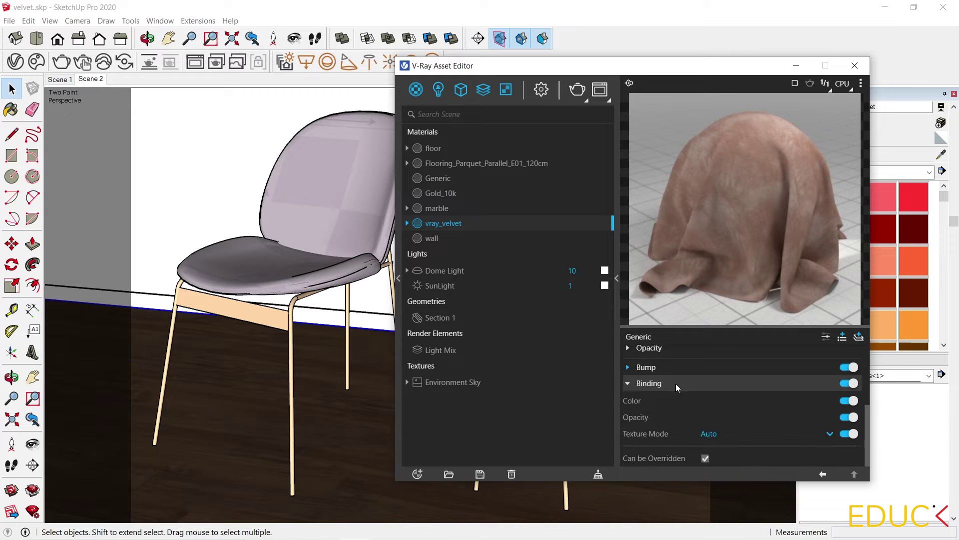
mouse_move(663, 437)
click(768, 433)
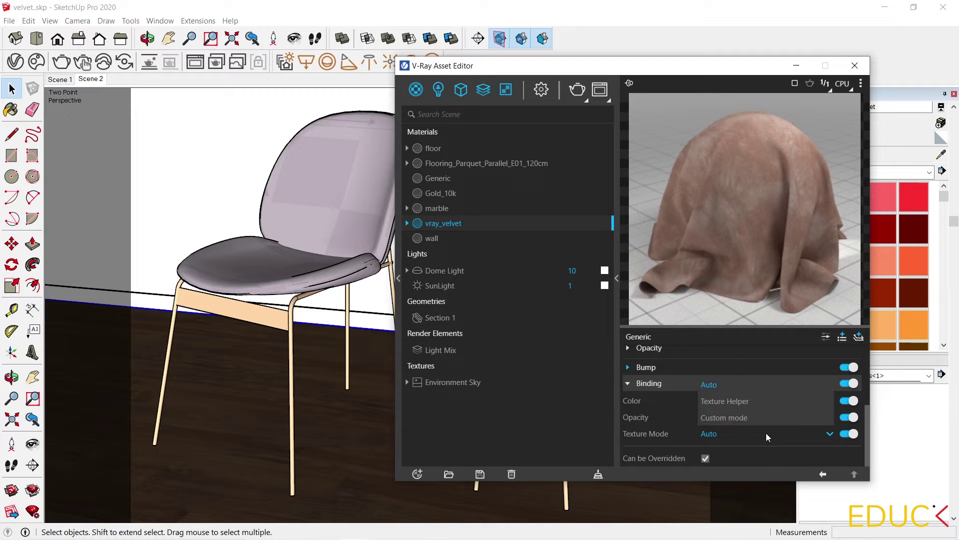
click(723, 417)
scroll(738, 423, down, 1)
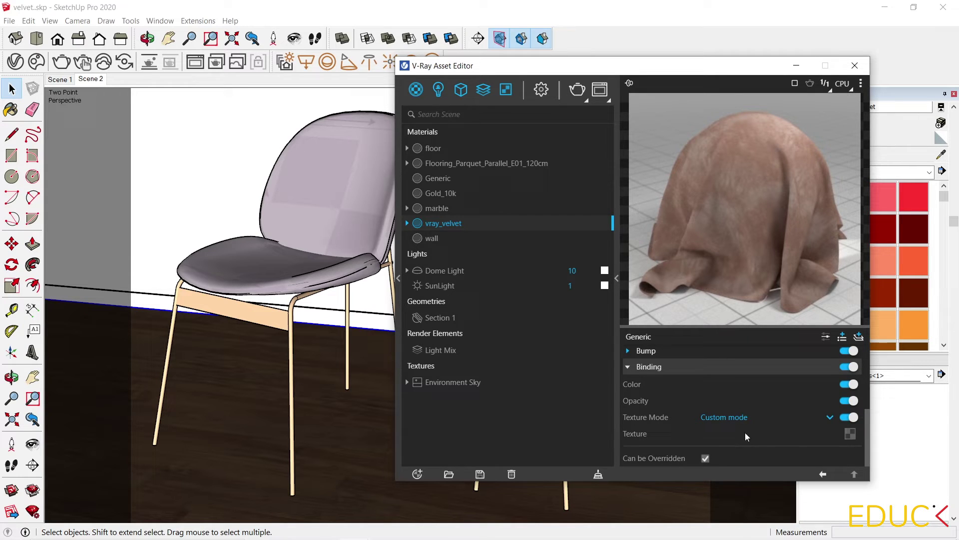
scroll(742, 428, up, 5)
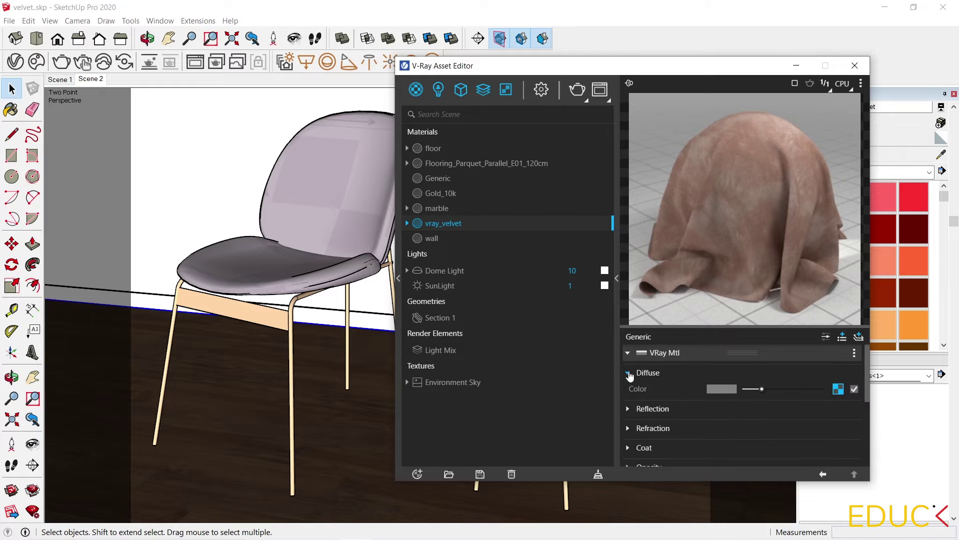
- Copy the Diffuse Mix map, paste it as a copy into Binding's Texture slot, and close the editor
click(839, 389)
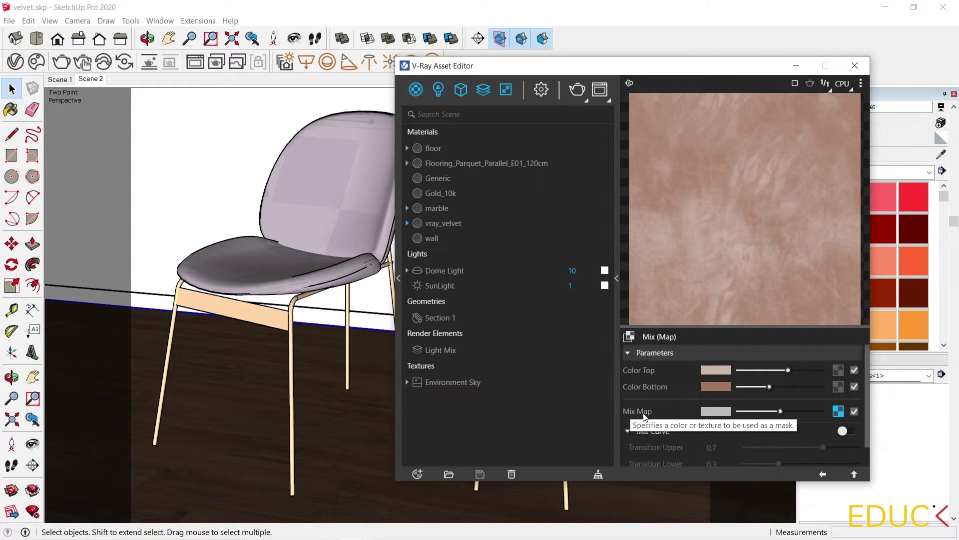
right_click(839, 413)
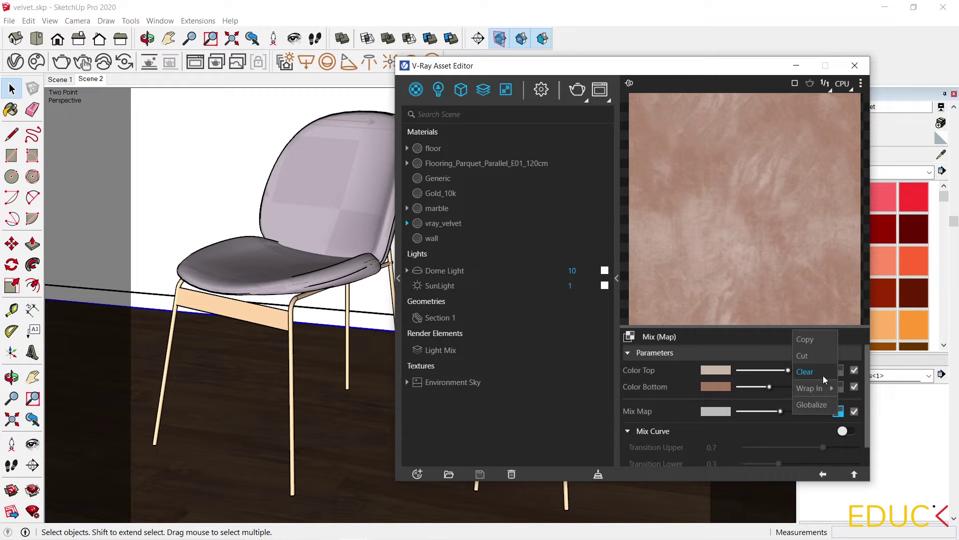
click(816, 338)
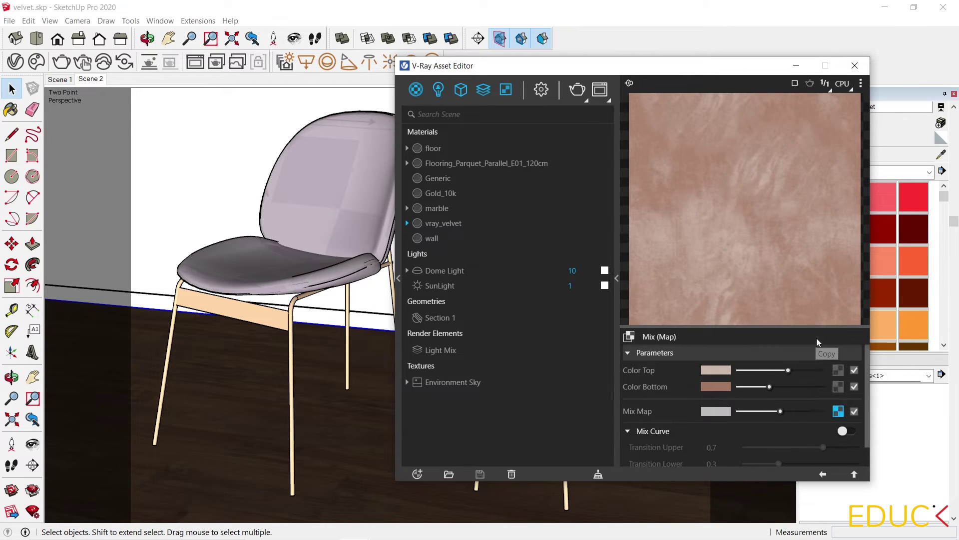
click(823, 473)
scroll(771, 401, down, 10)
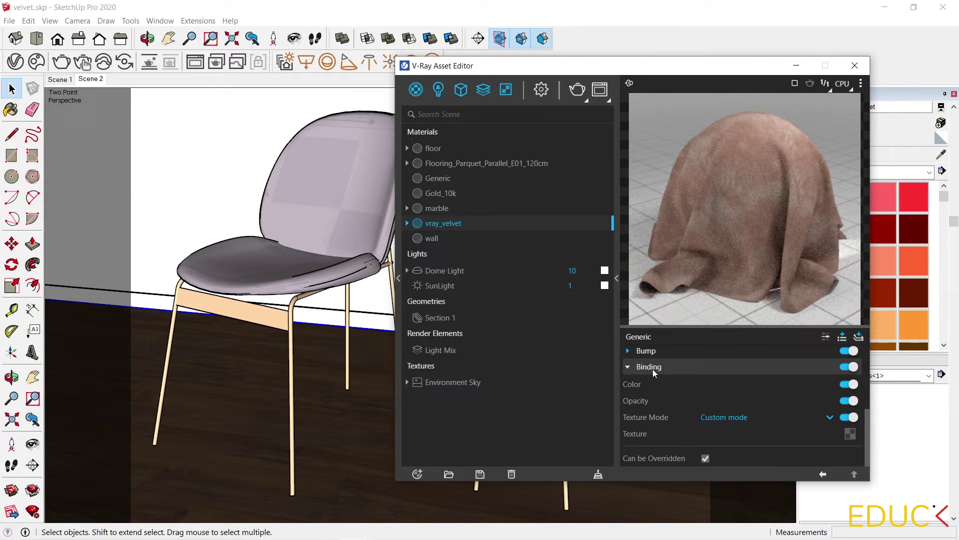
right_click(850, 436)
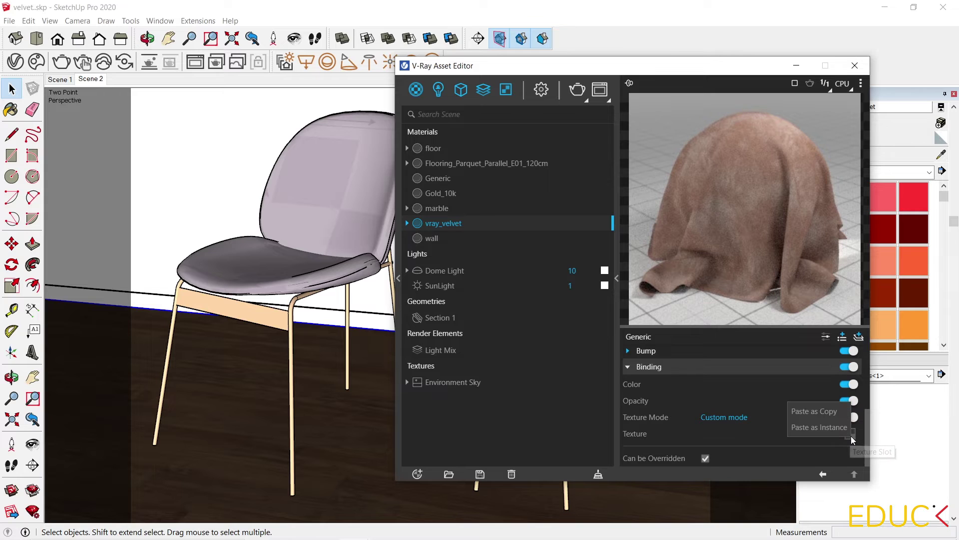
click(837, 411)
click(854, 65)
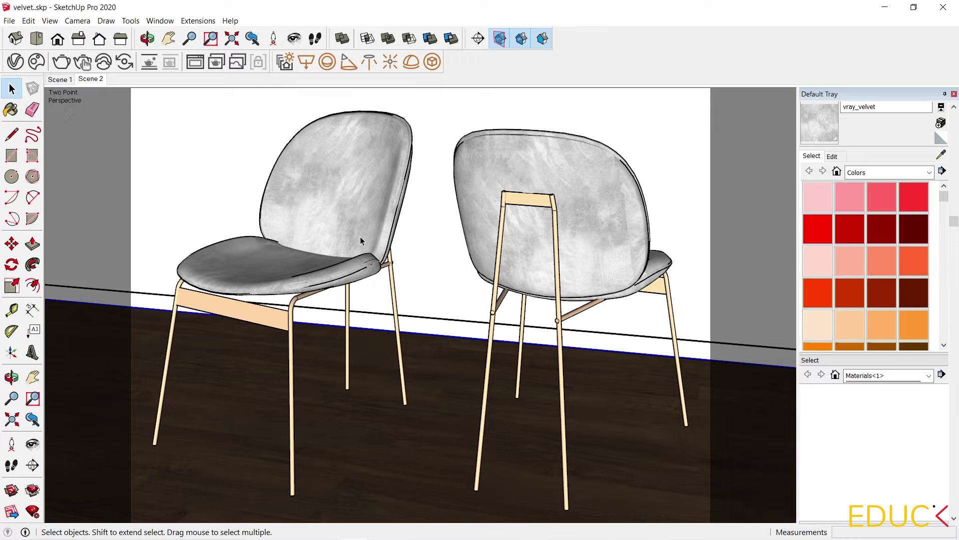
- Render the brown velvet chairs, zoom the Frame Buffer to 200%, then close it and reopen the Asset Editor
click(59, 66)
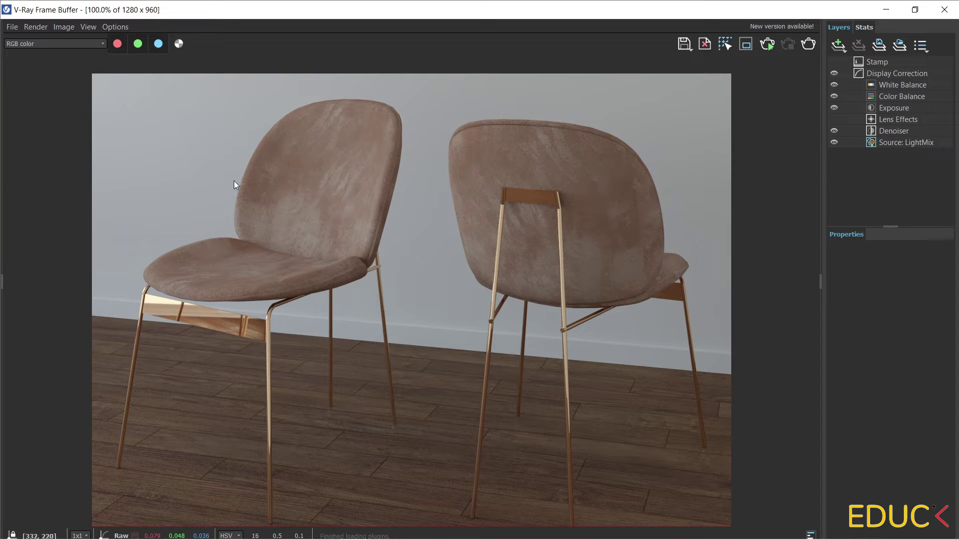
scroll(493, 357, up, 2)
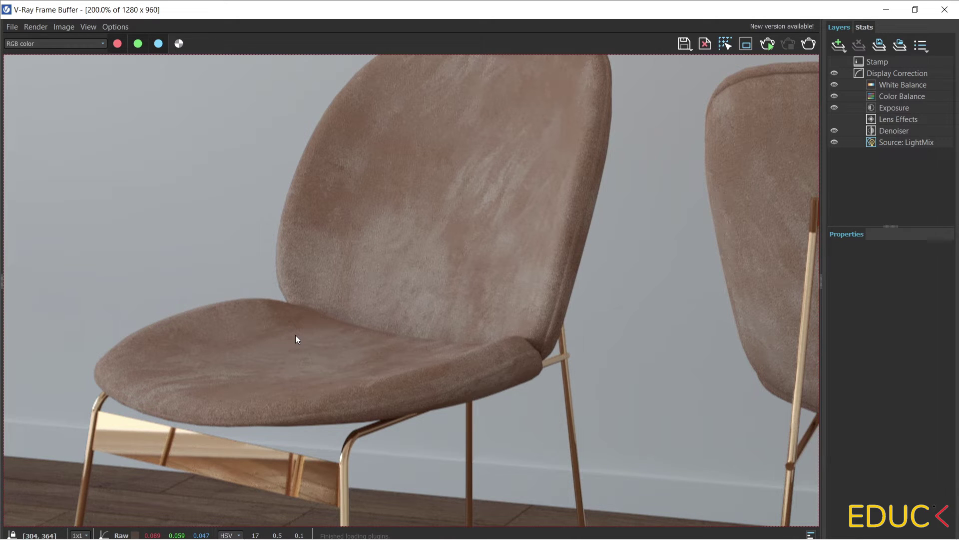
click(886, 9)
click(15, 61)
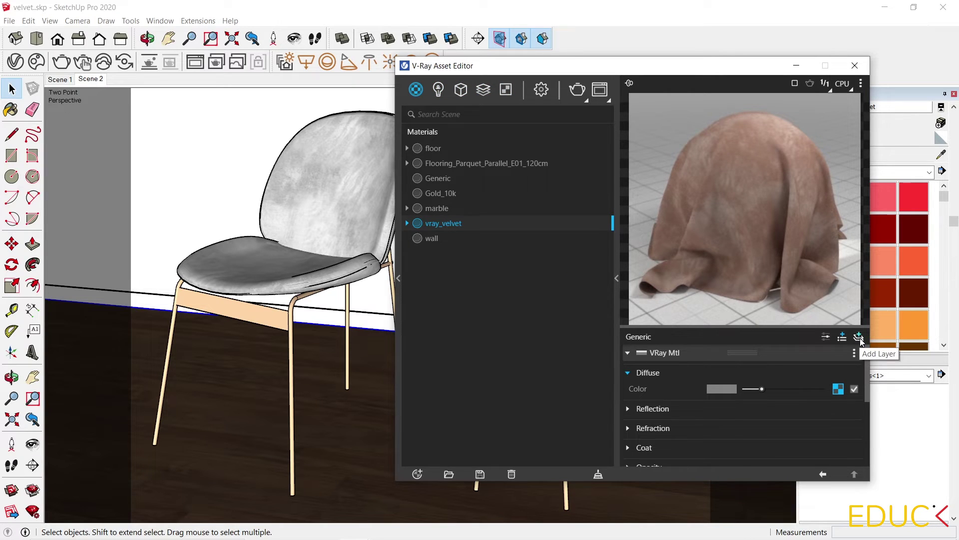
- Add a new VRay Mtl layer to vray_velvet and collapse the layer and Binding panels
click(859, 337)
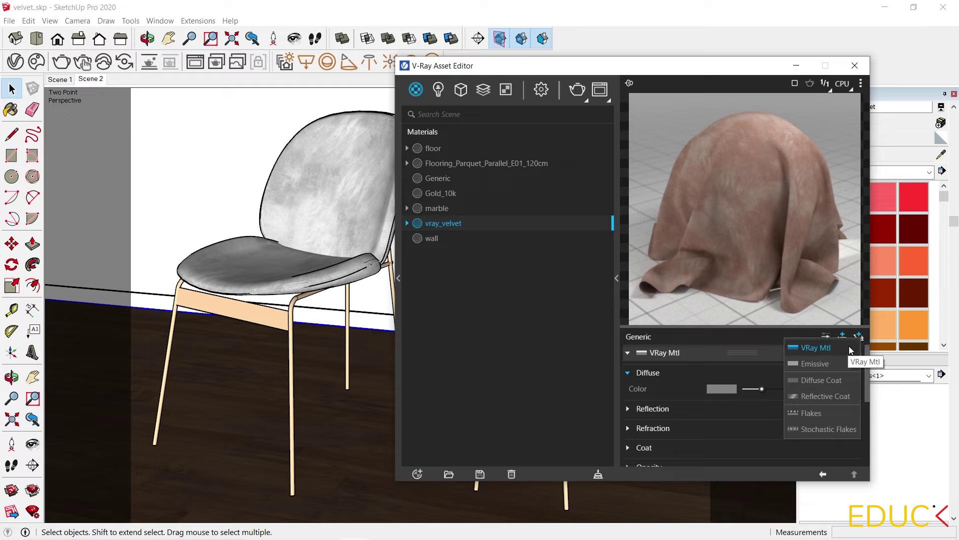
click(849, 346)
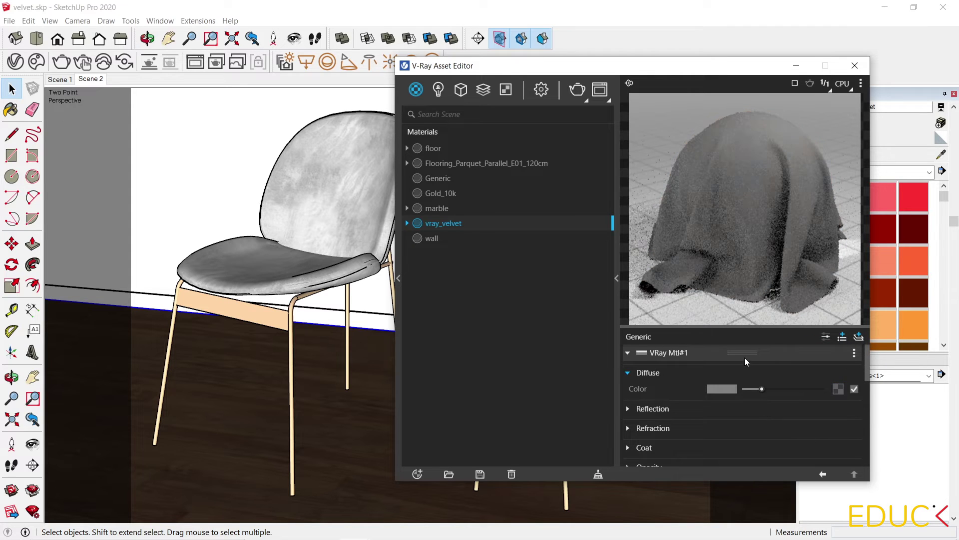
click(628, 353)
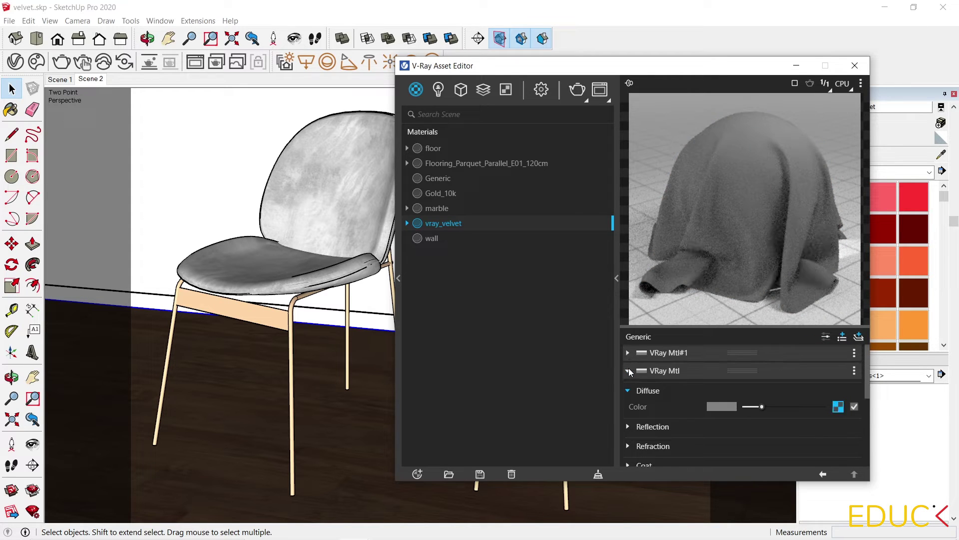
click(628, 370)
click(628, 388)
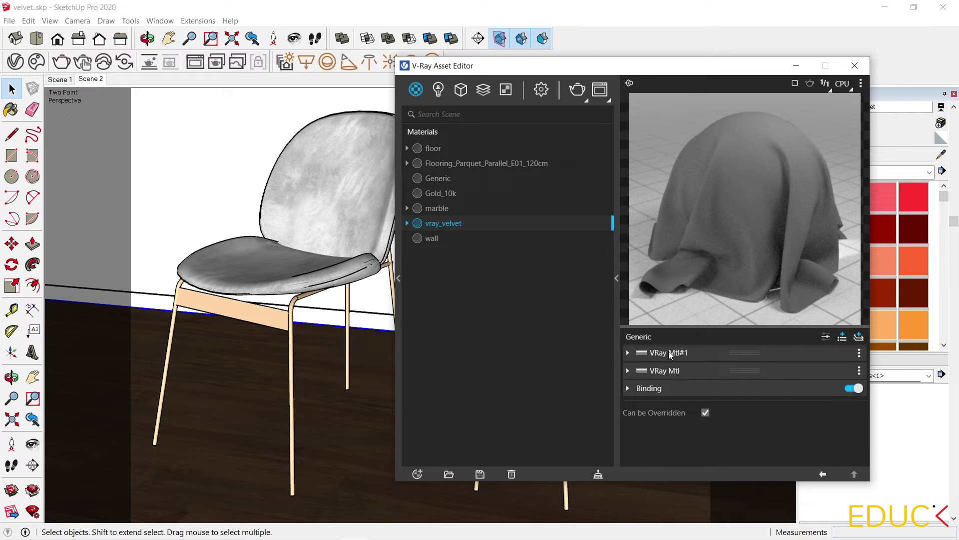
- Drag the VRay Mtl layer above VRay Mtl#1 in the layer stack
click(627, 353)
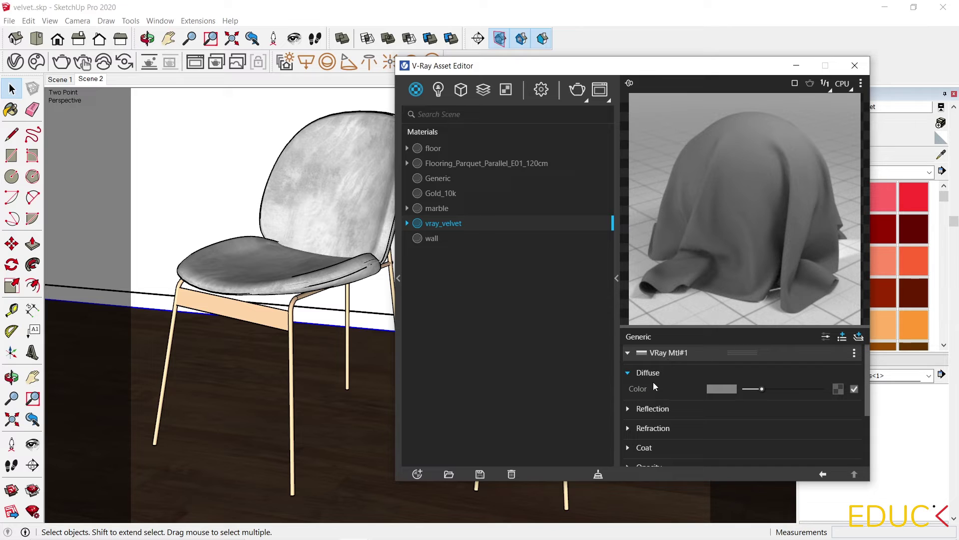
click(628, 352)
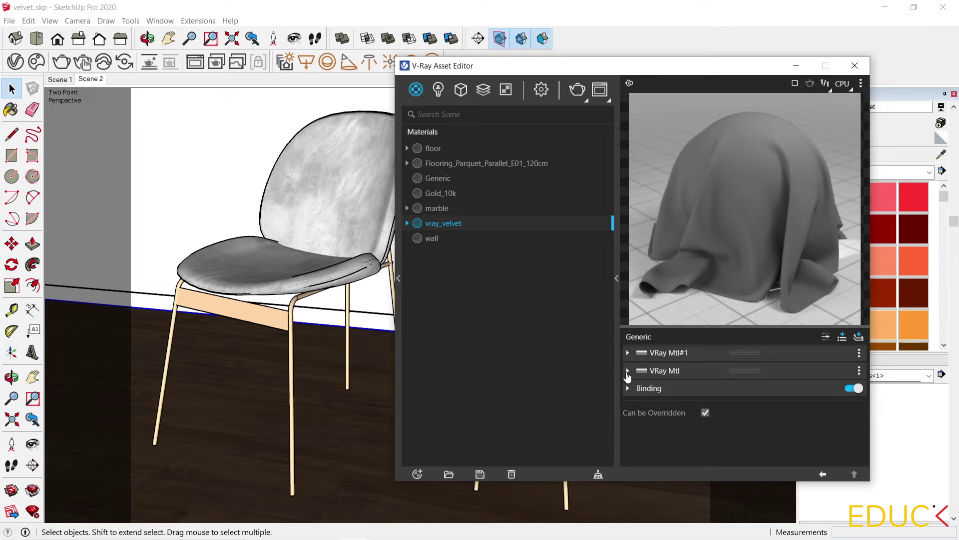
click(628, 372)
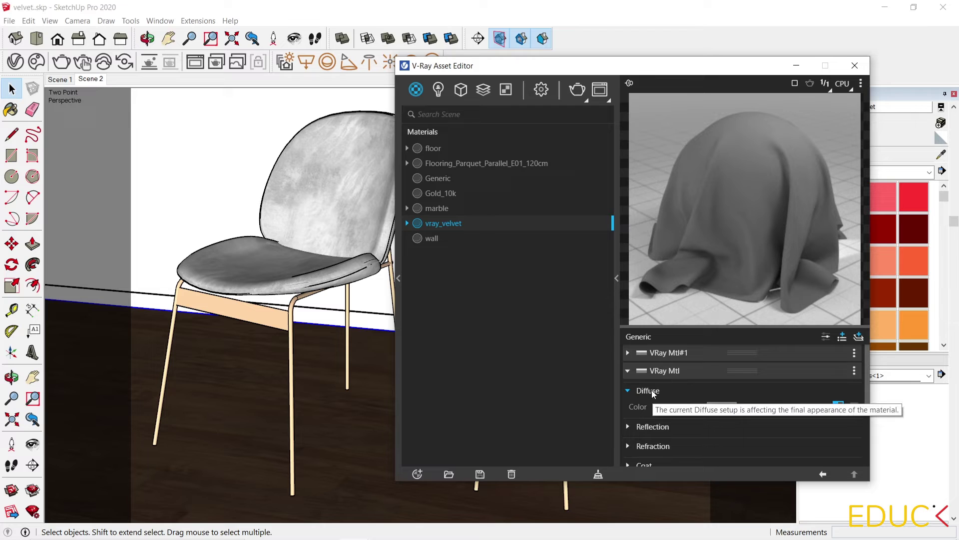
click(628, 371)
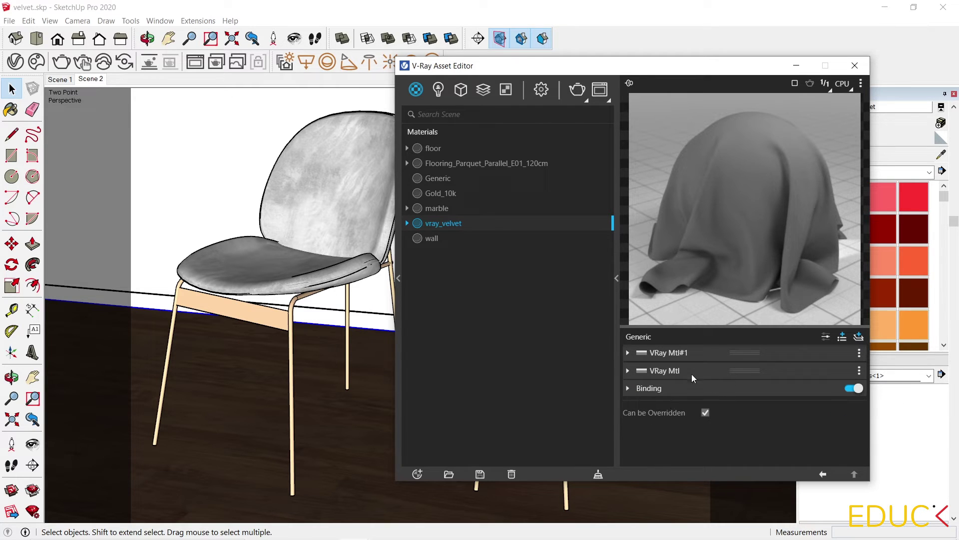
drag(739, 370, 742, 350)
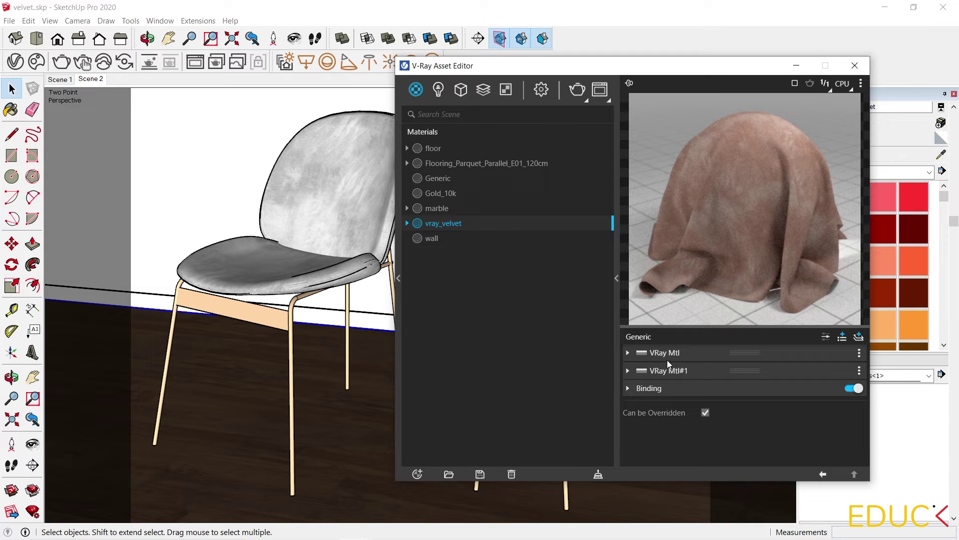
- Expand the VRay Mtl layer's Opacity settings and adjust the Opacity slider until it reads 0.49
click(628, 353)
scroll(630, 394, down, 3)
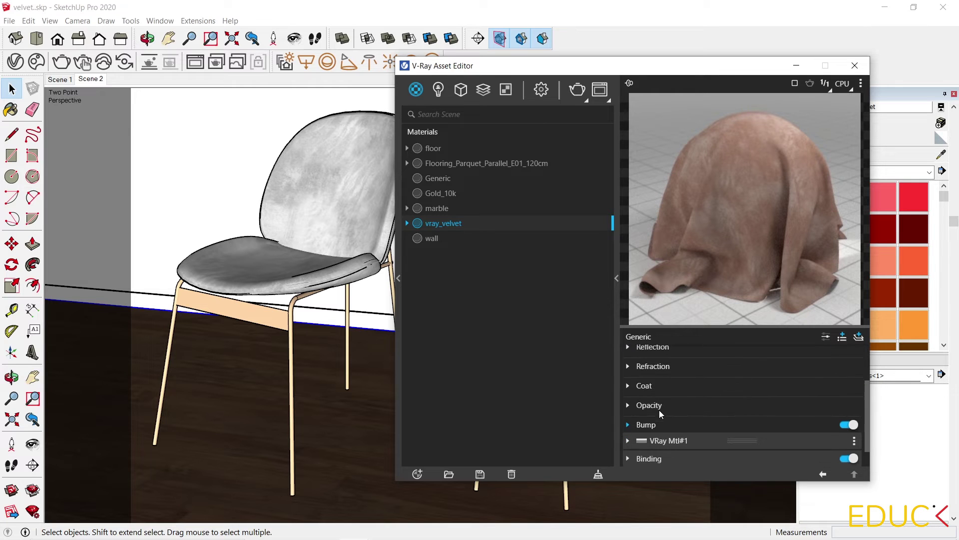
click(629, 405)
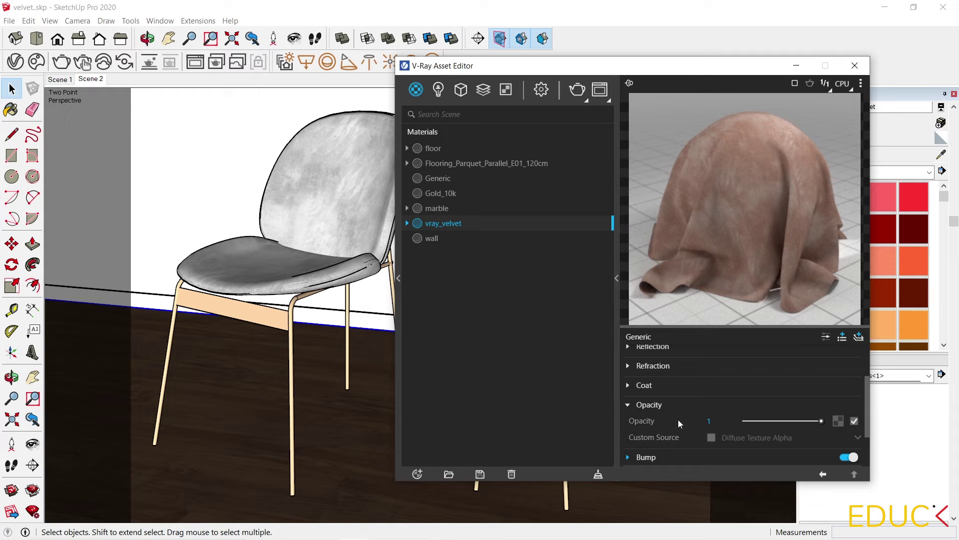
click(784, 421)
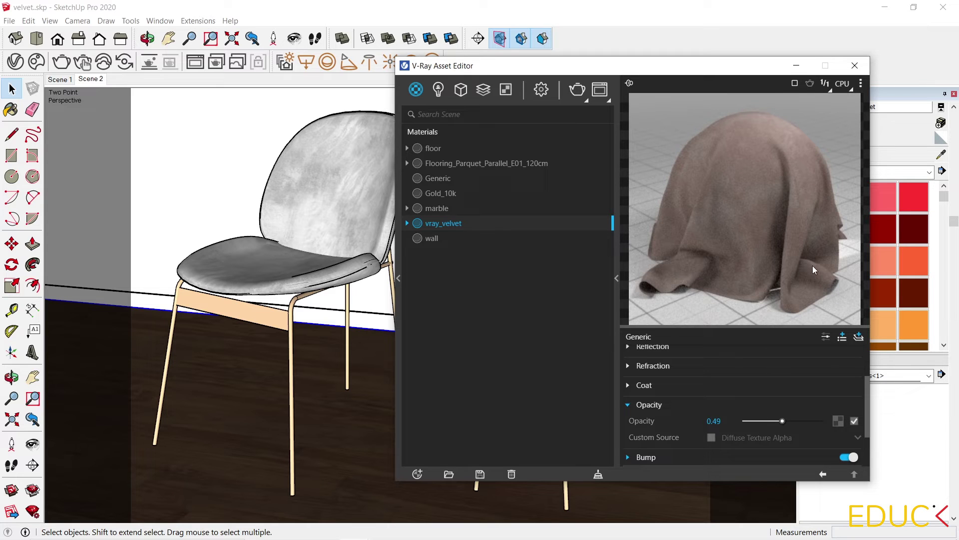
click(760, 420)
click(776, 420)
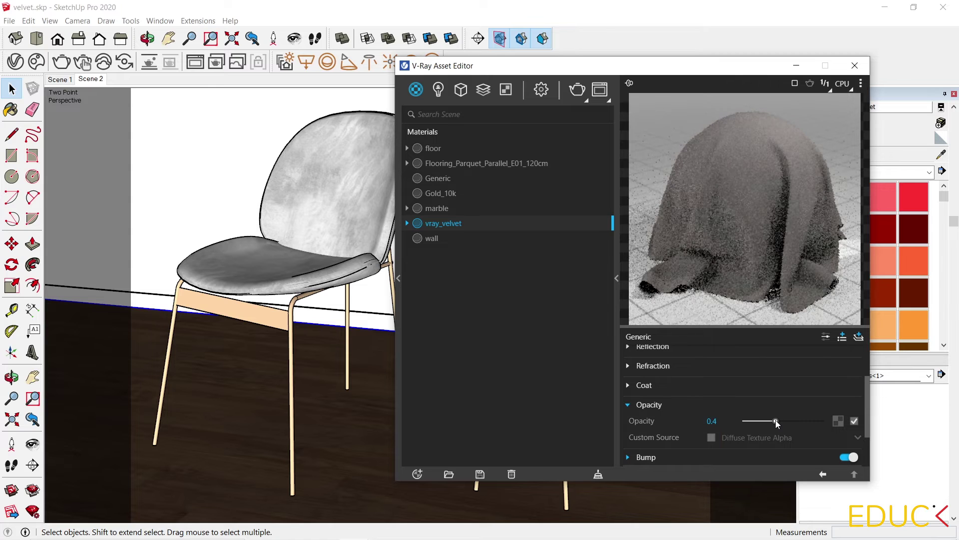
click(796, 419)
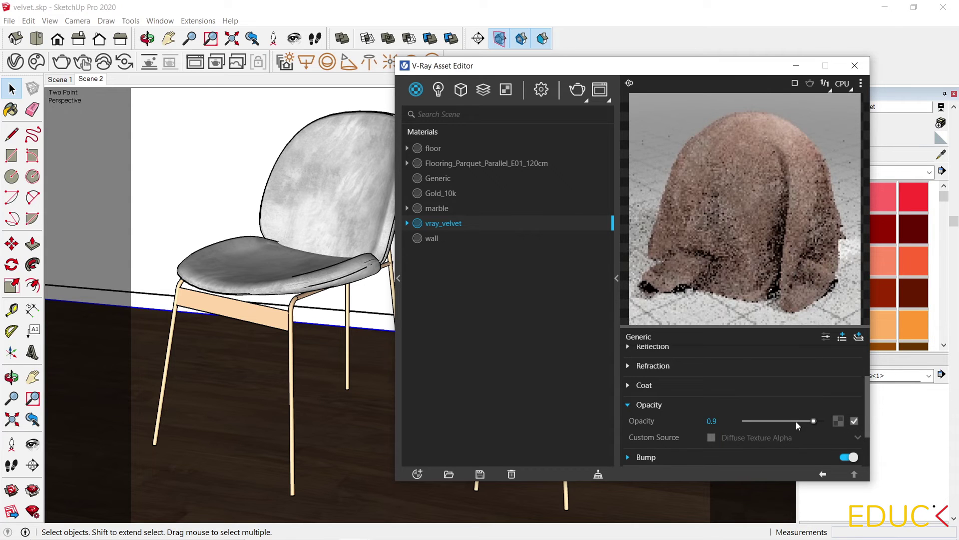
click(779, 421)
click(781, 421)
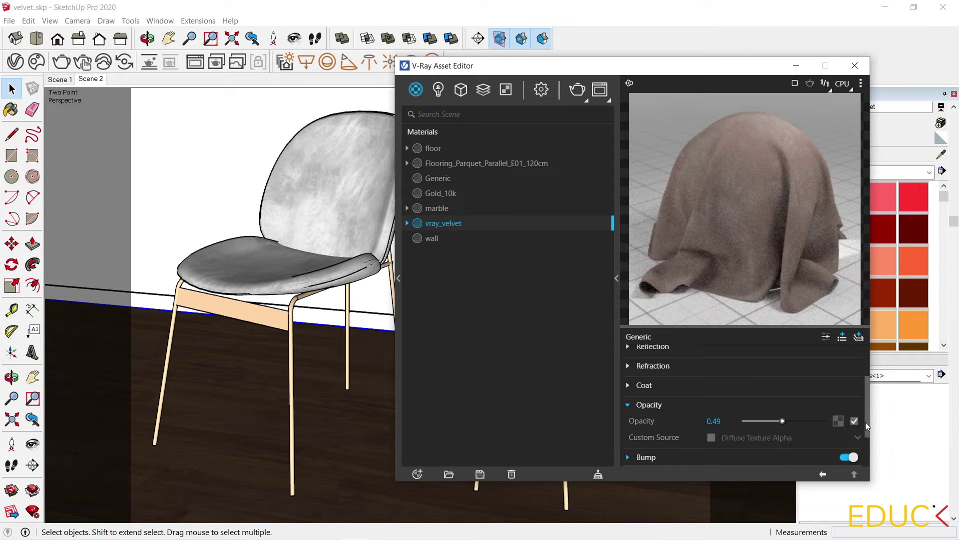
- Drive vray_velvet's Opacity with a Falloff texture and return to the material settings
click(838, 421)
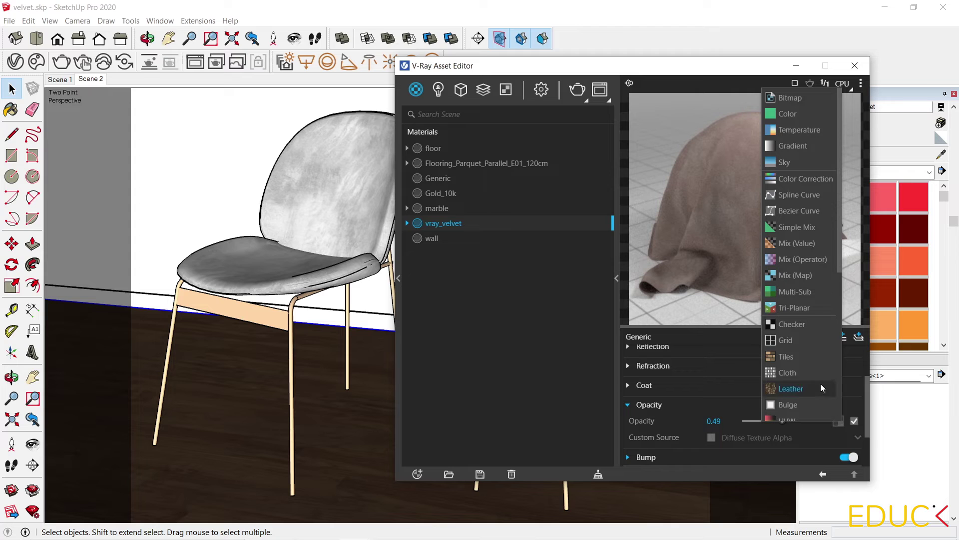
scroll(816, 350, down, 6)
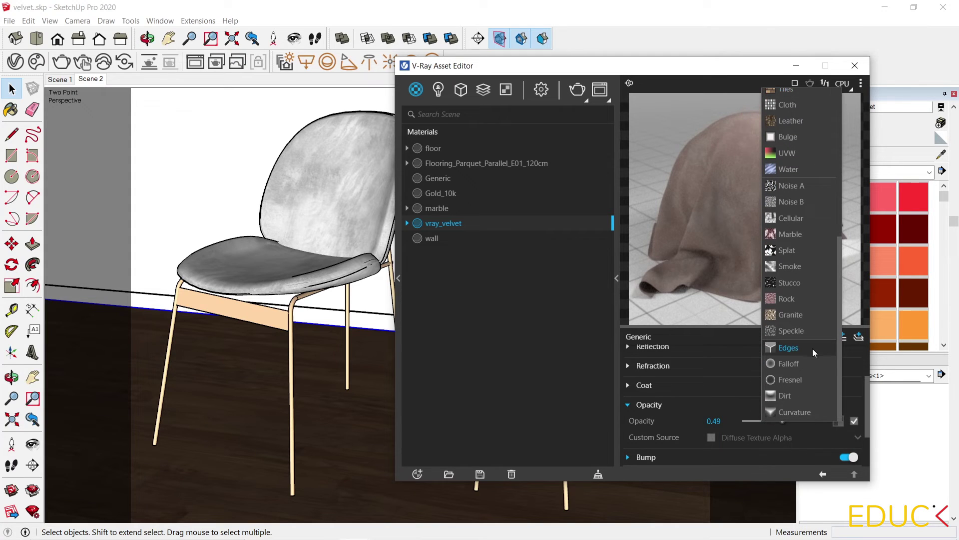
click(791, 364)
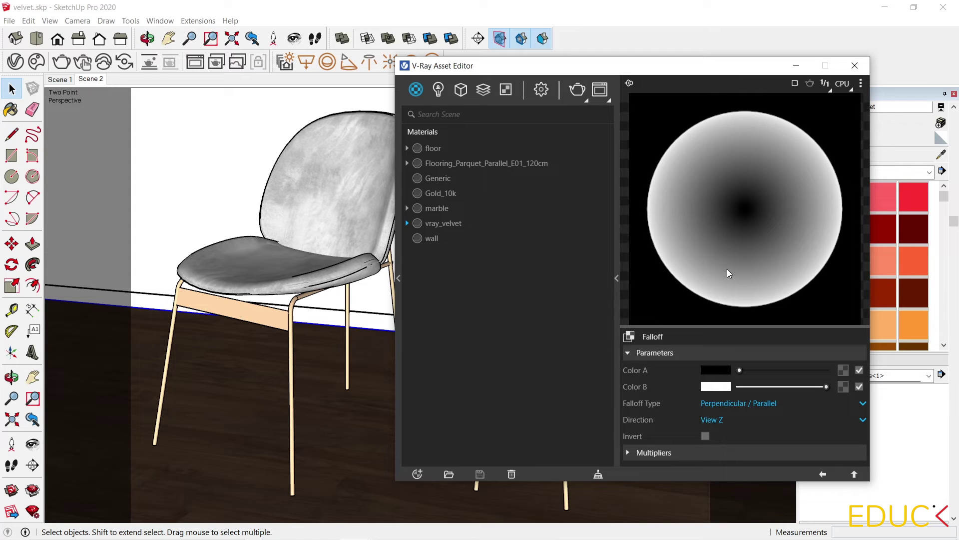
click(823, 474)
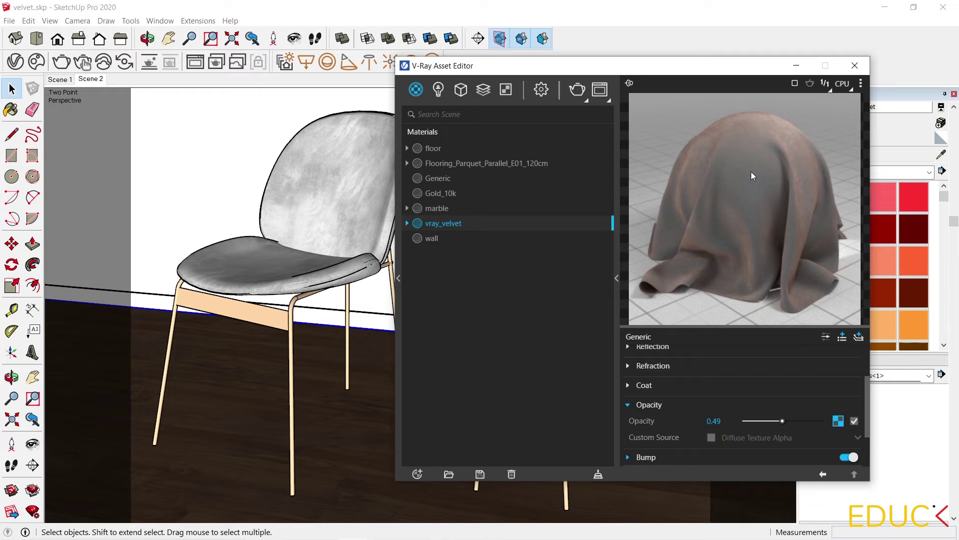
- Copy the velvet diffuse texture from the VRay Mtl layer
scroll(684, 409, up, 3)
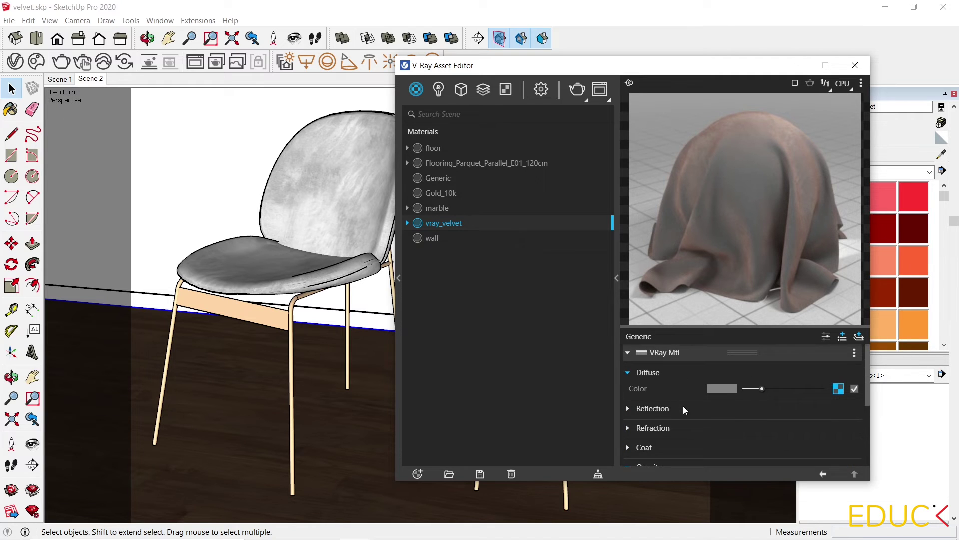
click(660, 353)
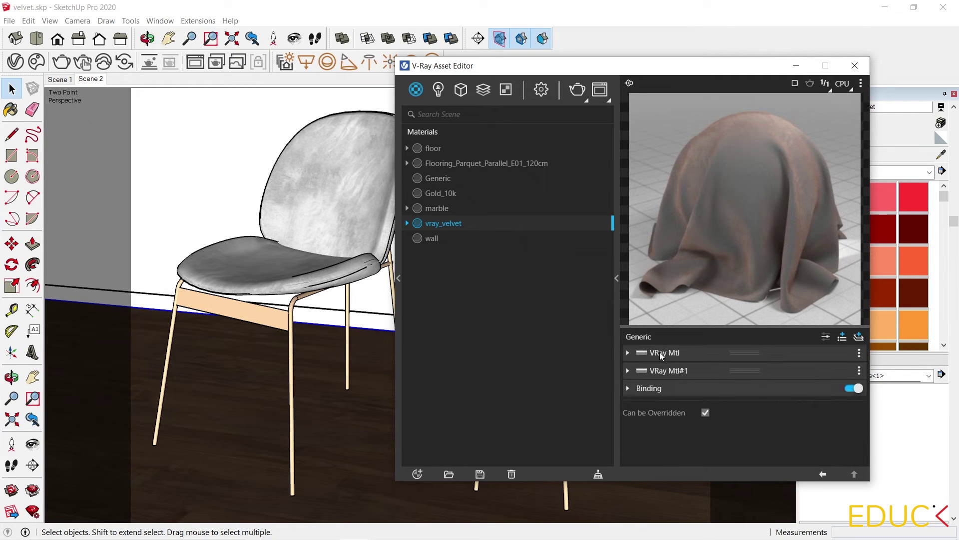
click(630, 372)
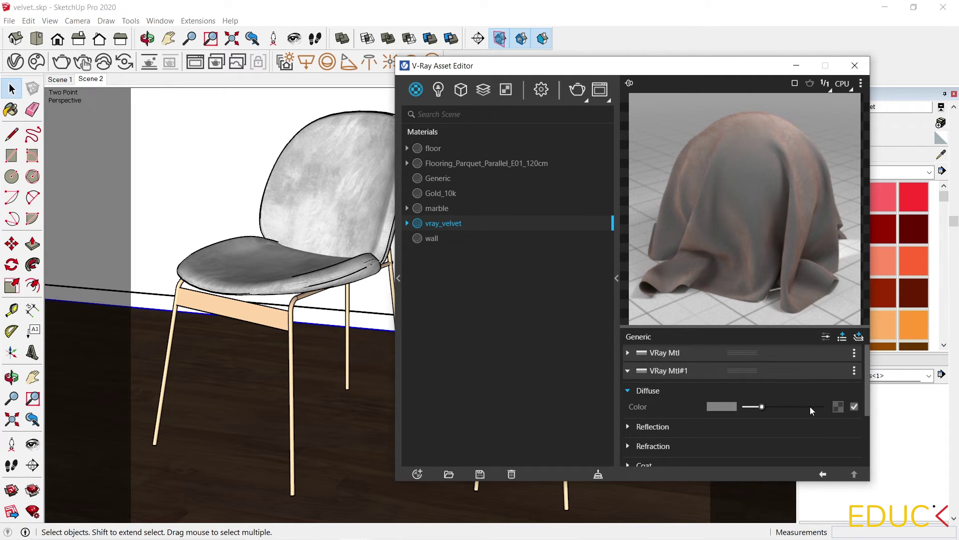
click(628, 353)
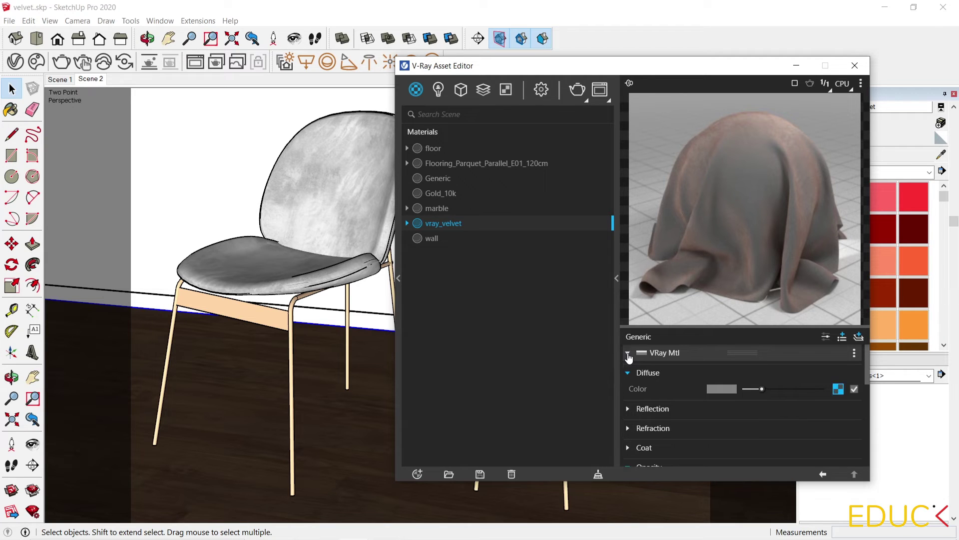
right_click(838, 389)
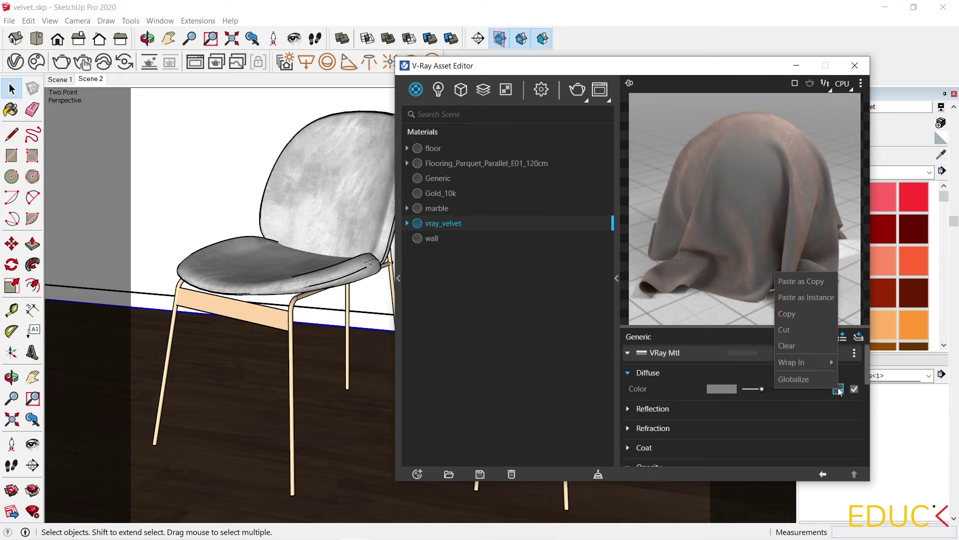
click(800, 315)
- Paste a copy of the velvet texture into VRay Mtl#1's Diffuse slot
scroll(778, 382, down, 1)
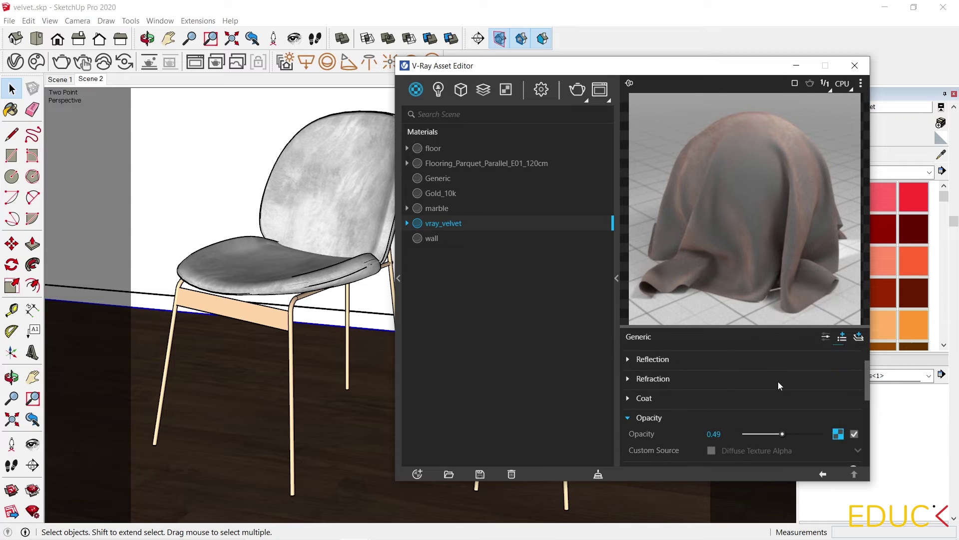
scroll(778, 382, down, 5)
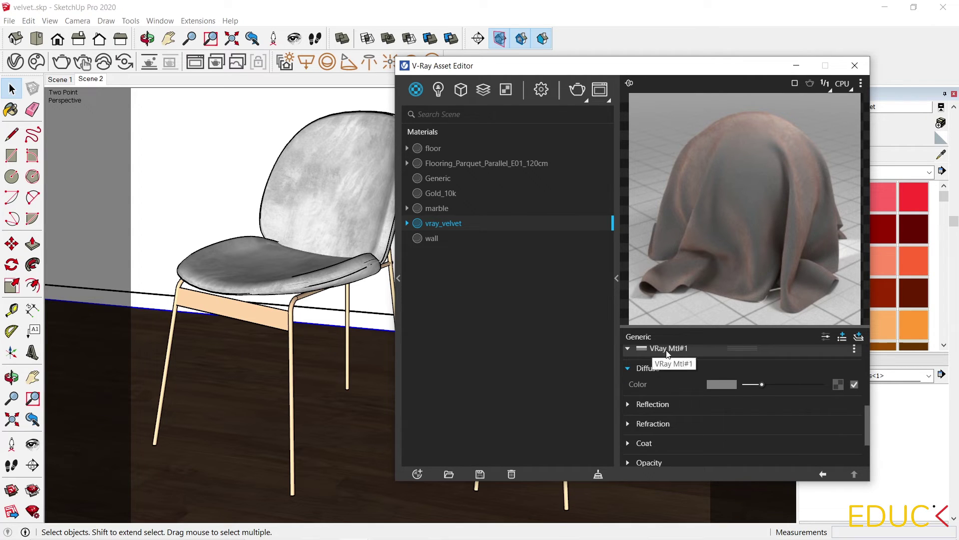
right_click(838, 387)
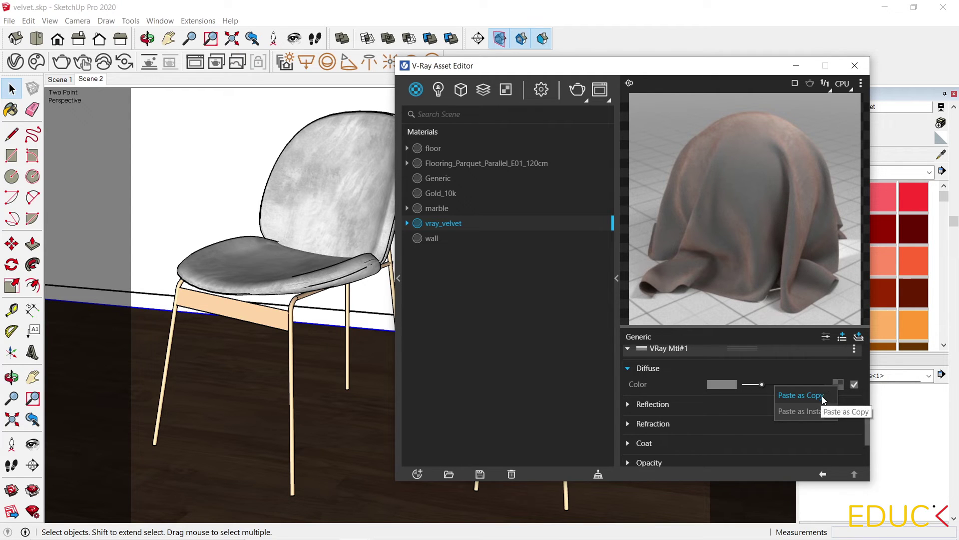
click(823, 396)
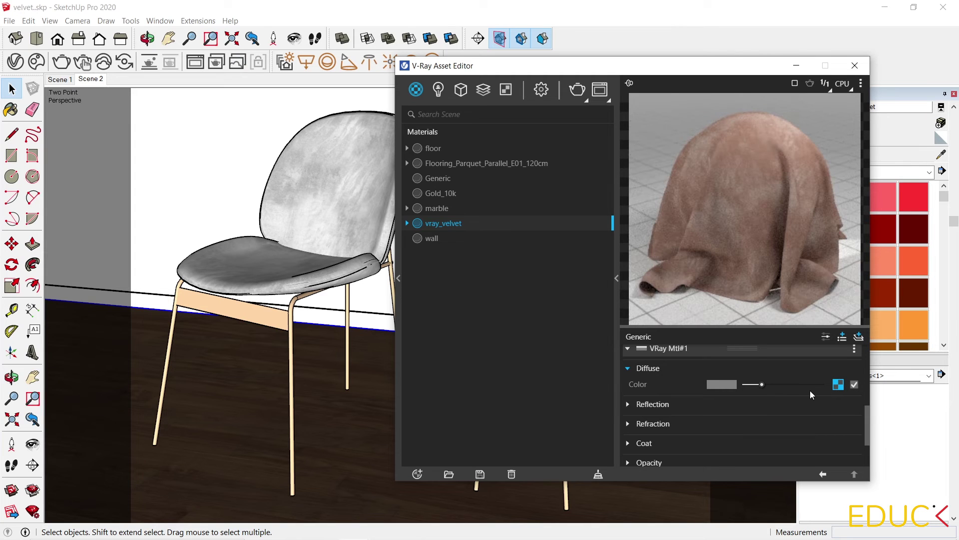
scroll(811, 391, up, 2)
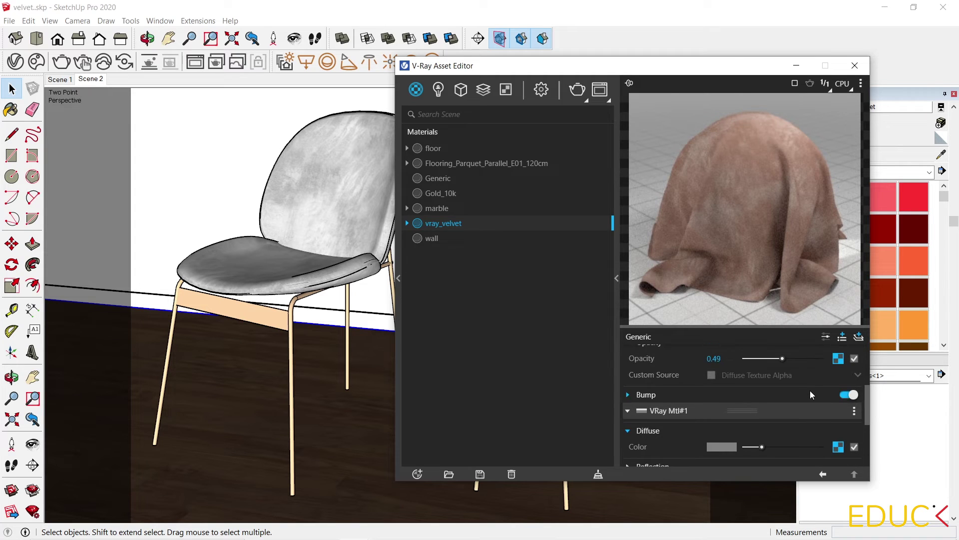
scroll(657, 383, up, 2)
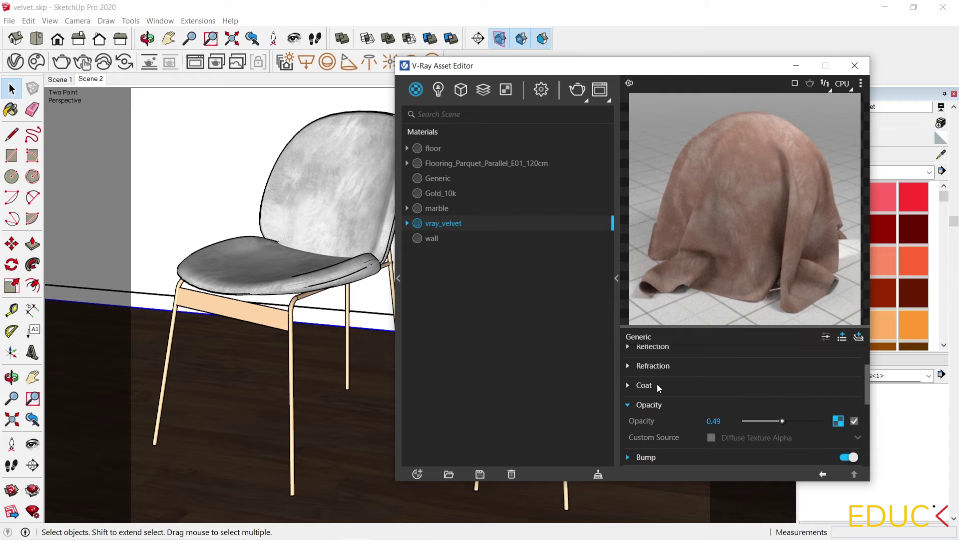
scroll(644, 393, down, 2)
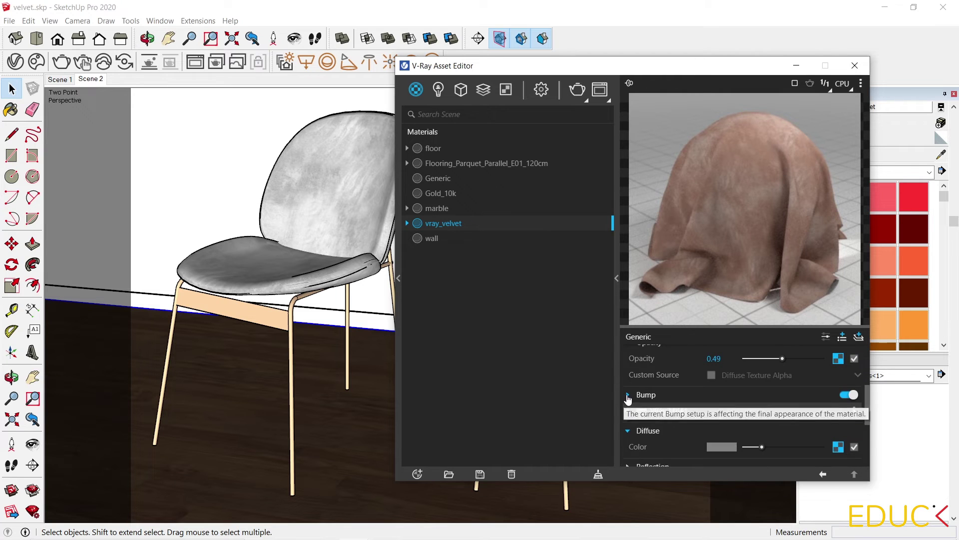
- Copy the bump map from the VRay Mtl layer's Bump settings
click(629, 395)
right_click(855, 413)
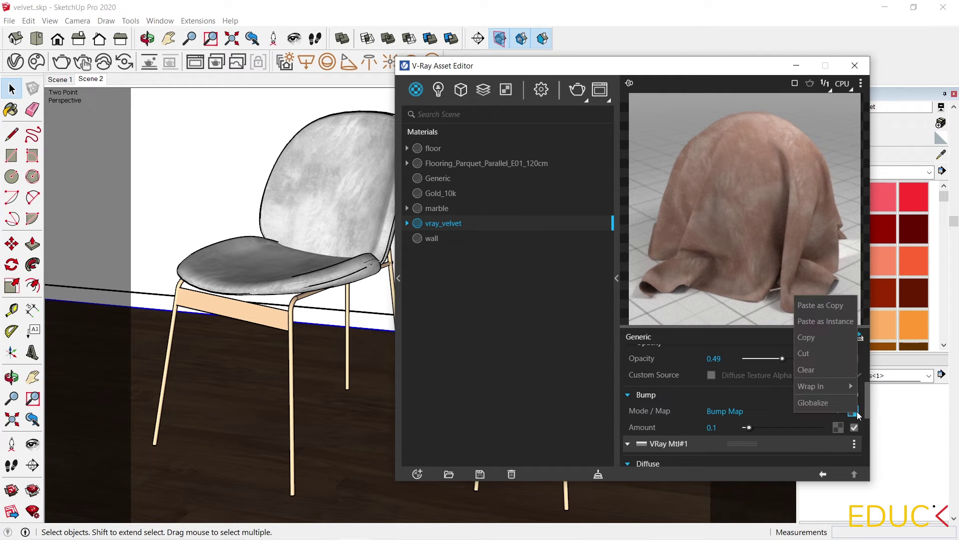
click(824, 334)
- Paste the bump map copy into VRay Mtl#1's Bump slot with Amount 0.1
scroll(774, 377, down, 2)
scroll(774, 383, down, 1)
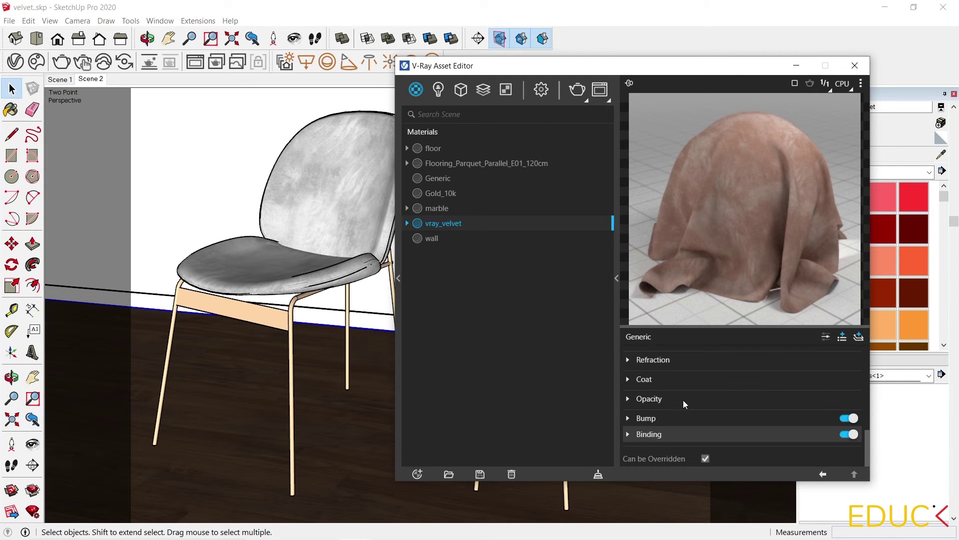
click(624, 419)
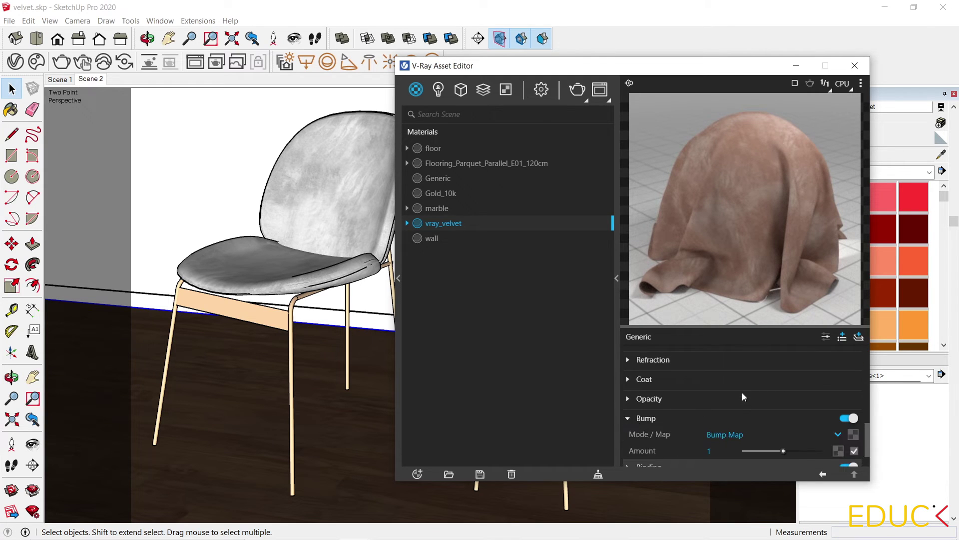
scroll(742, 392, down, 2)
right_click(856, 400)
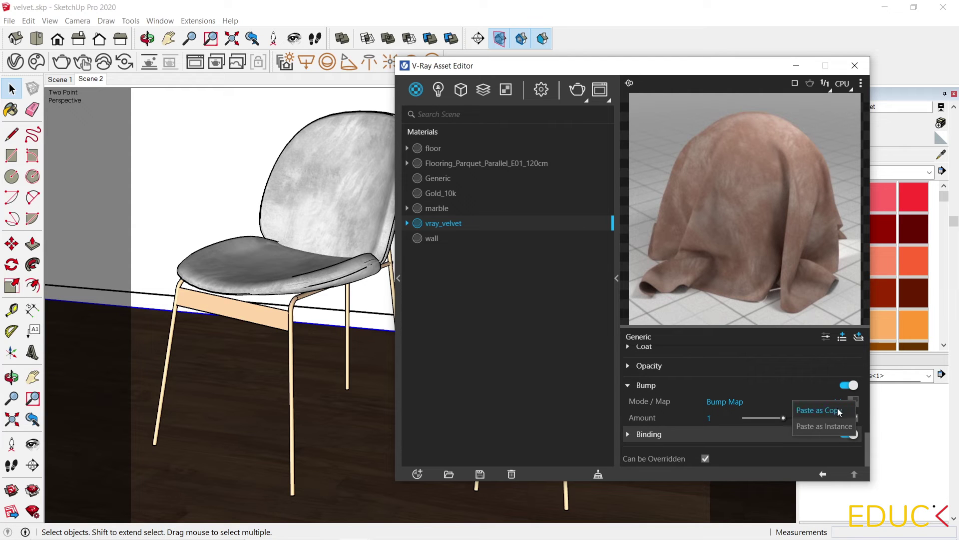
click(820, 411)
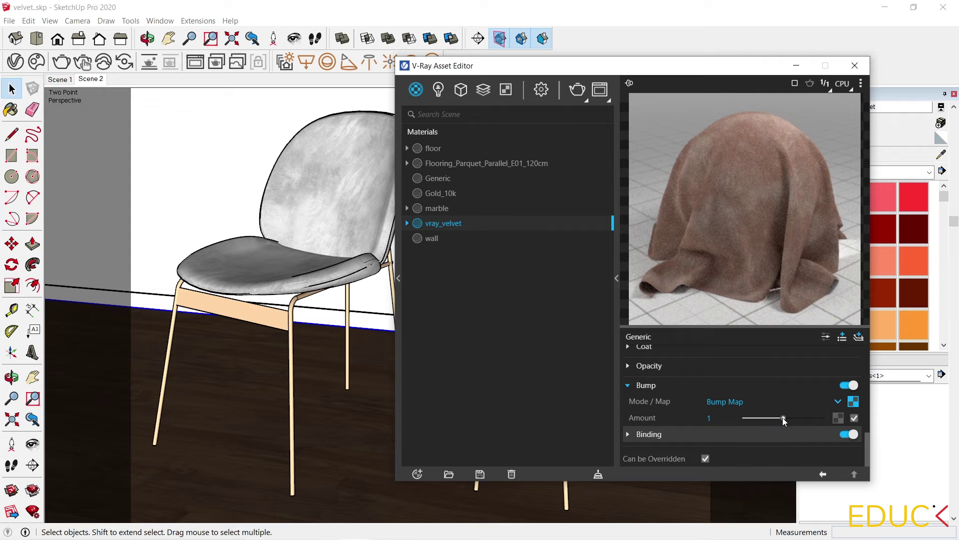
drag(782, 417, 748, 418)
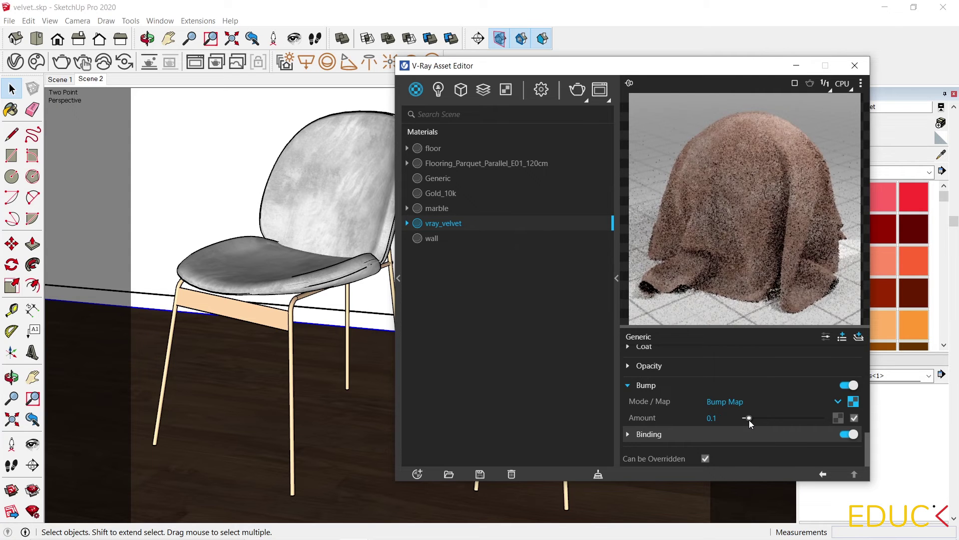
click(656, 397)
click(627, 377)
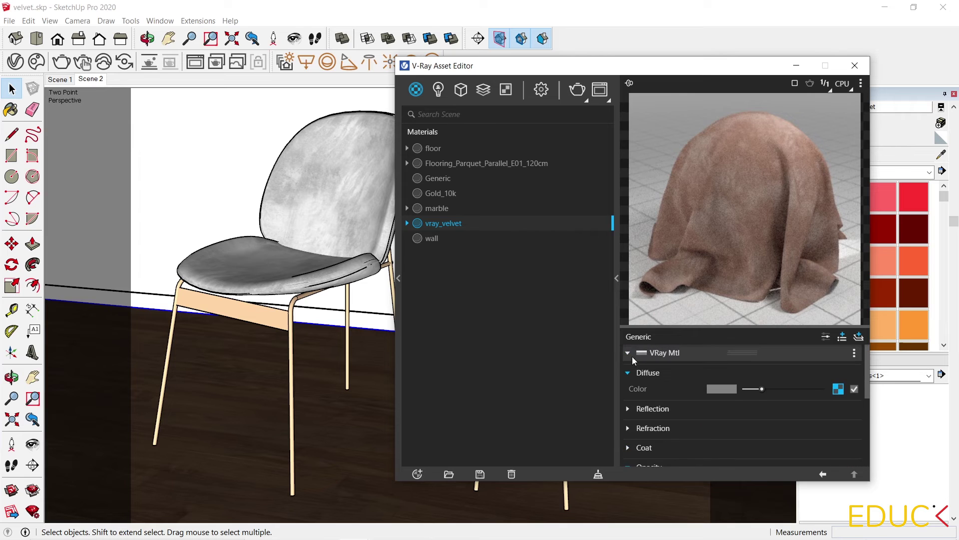
click(631, 355)
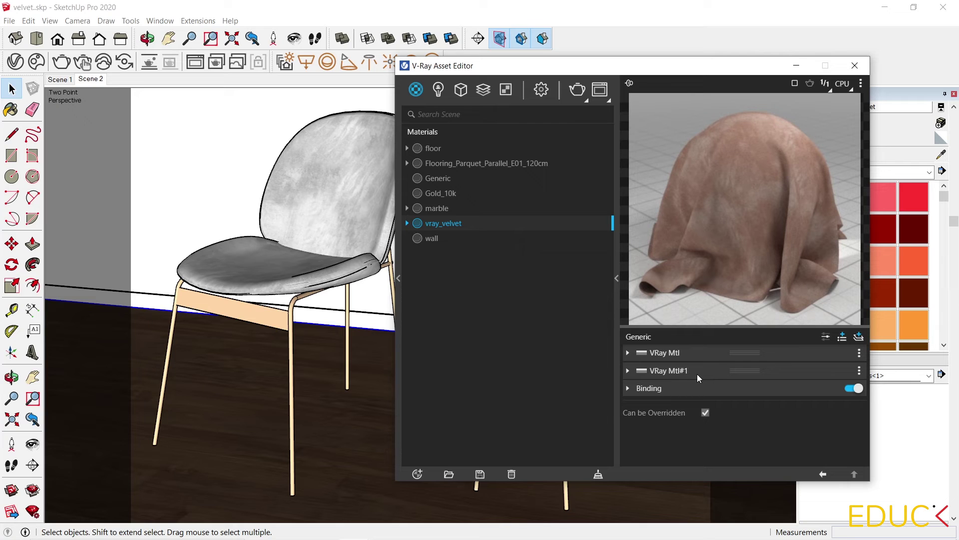
- Set Color Top of VRay Mtl#1's diffuse Mix Map to RGB 115, 70, 58
click(628, 372)
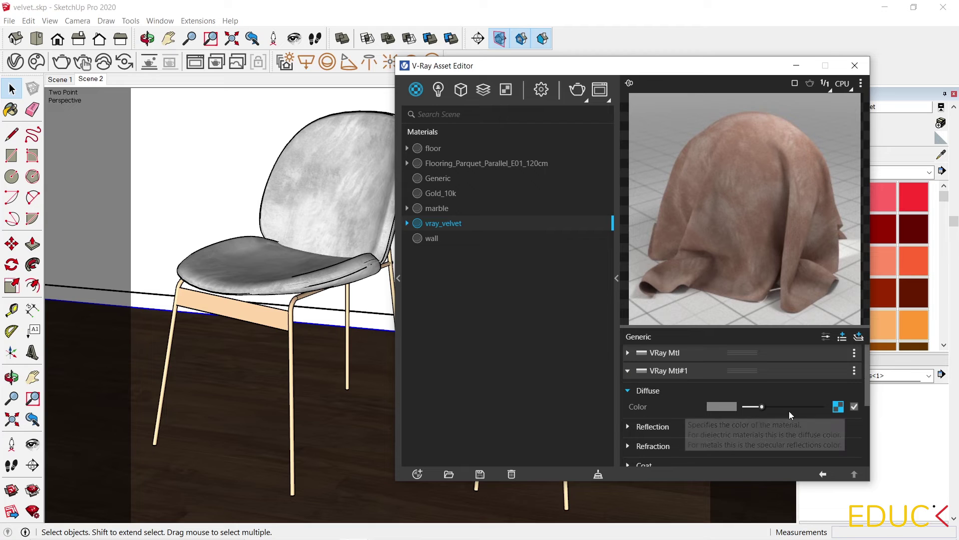
click(838, 407)
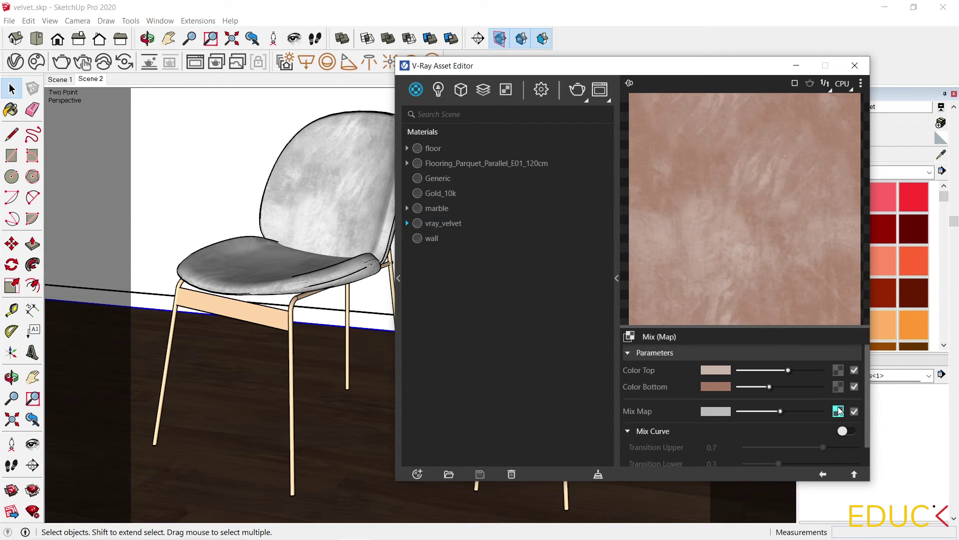
click(716, 370)
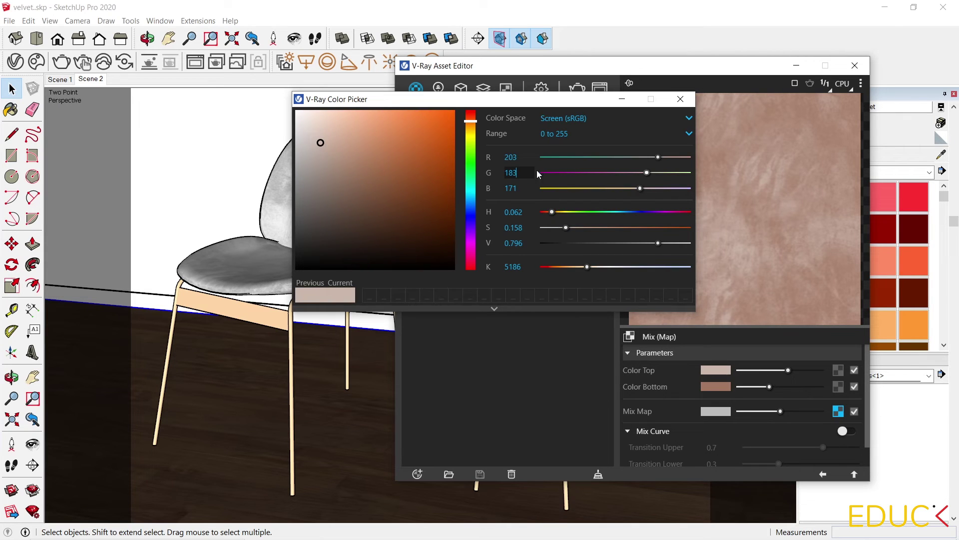
click(505, 158)
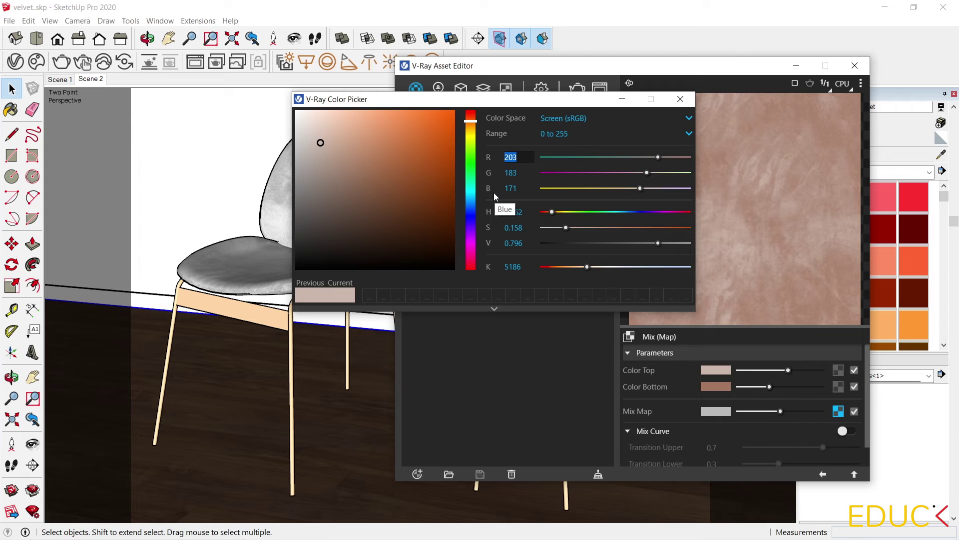
text(115)
click(505, 173)
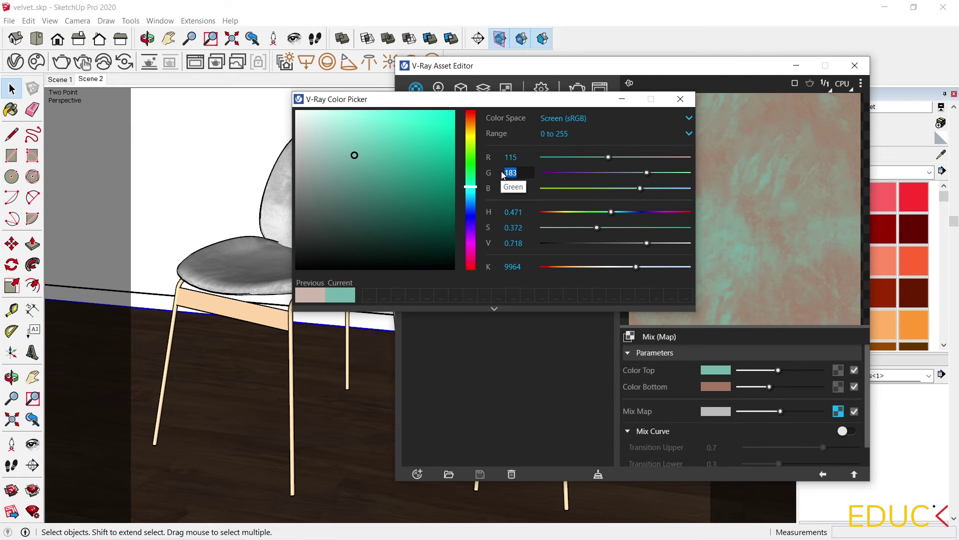
text(70)
click(524, 188)
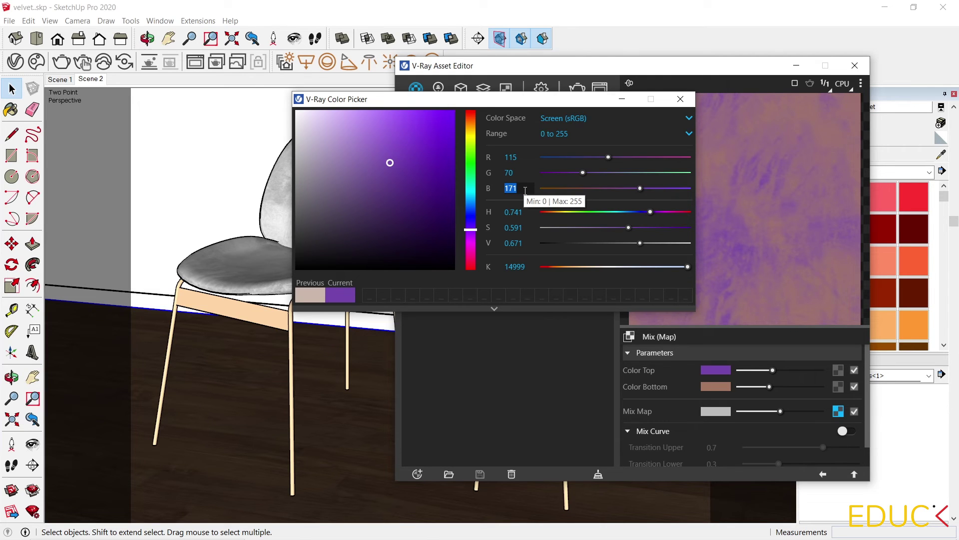
text(58)
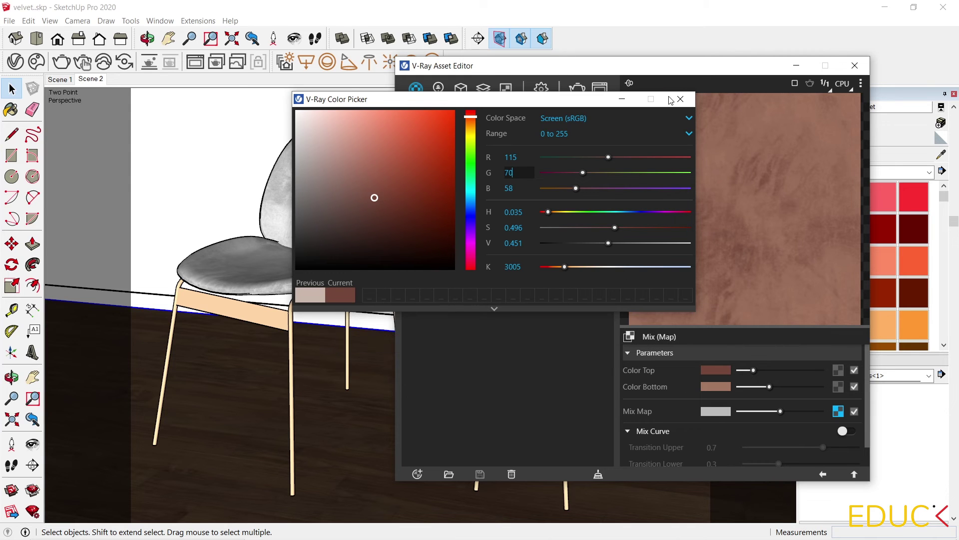
click(686, 105)
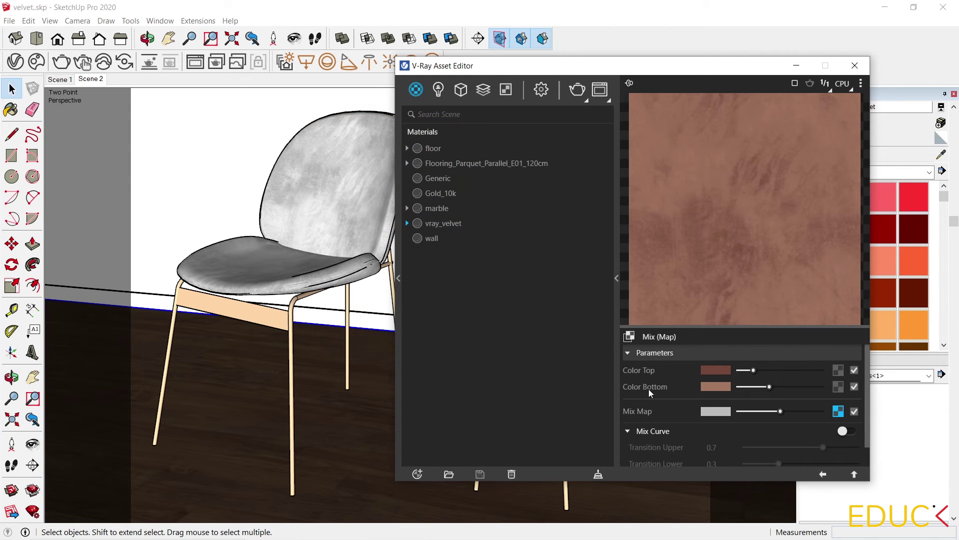
- Set the Mix Map's Color Bottom to RGB 32, 22, 19
click(722, 382)
double_click(511, 157)
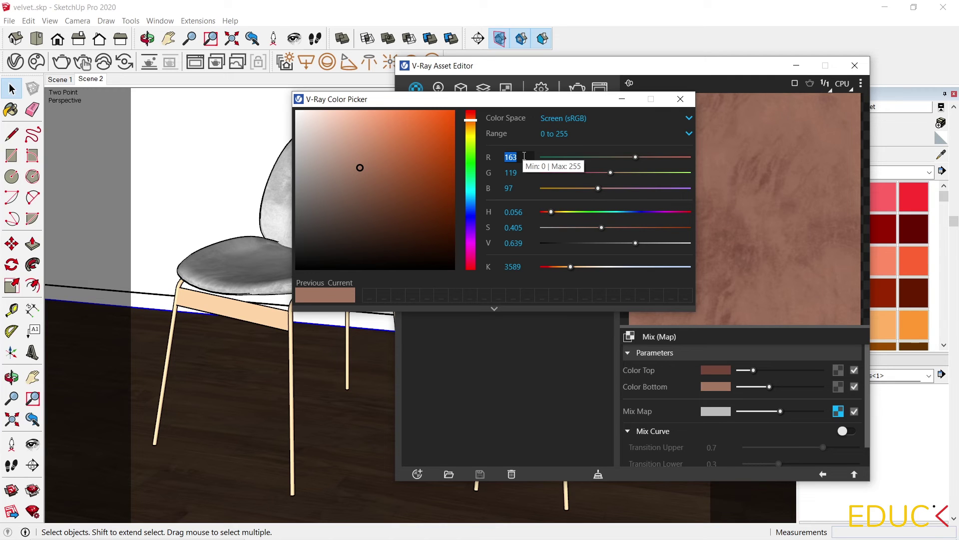
text(32)
key(Tab)
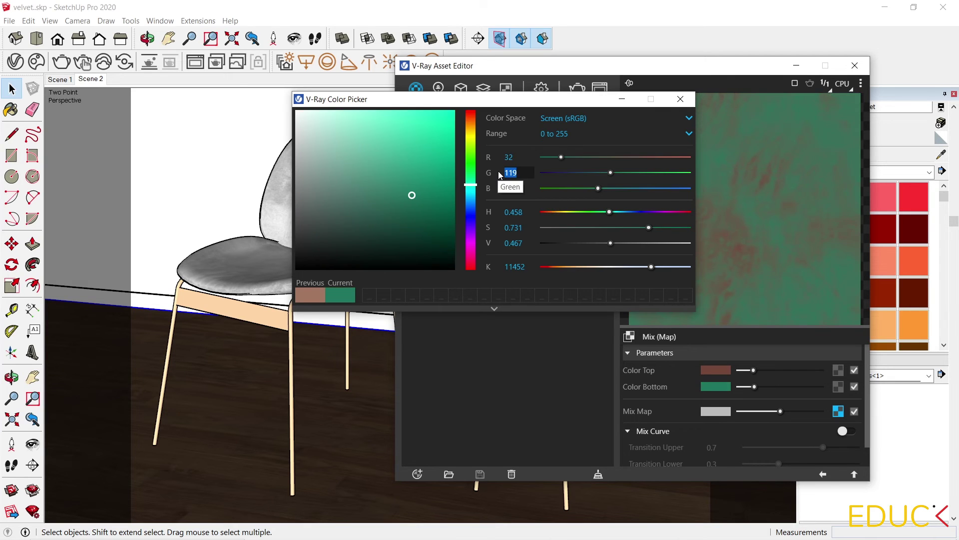
text(22)
key(Tab)
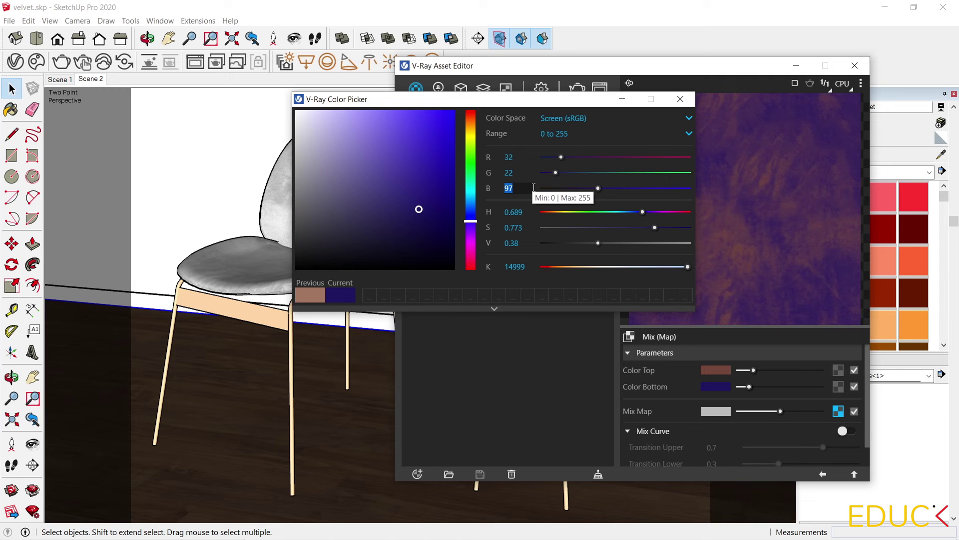
text(19)
key(Tab)
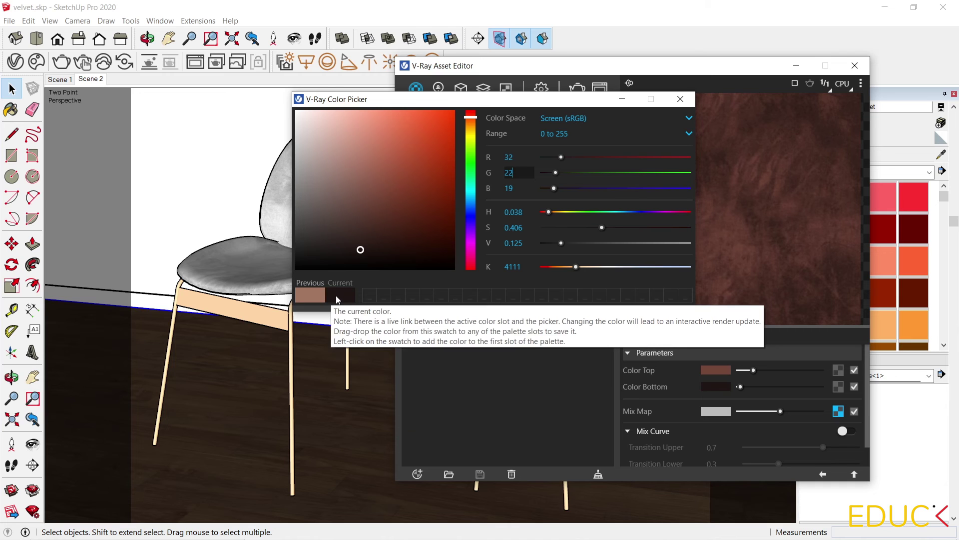
click(681, 98)
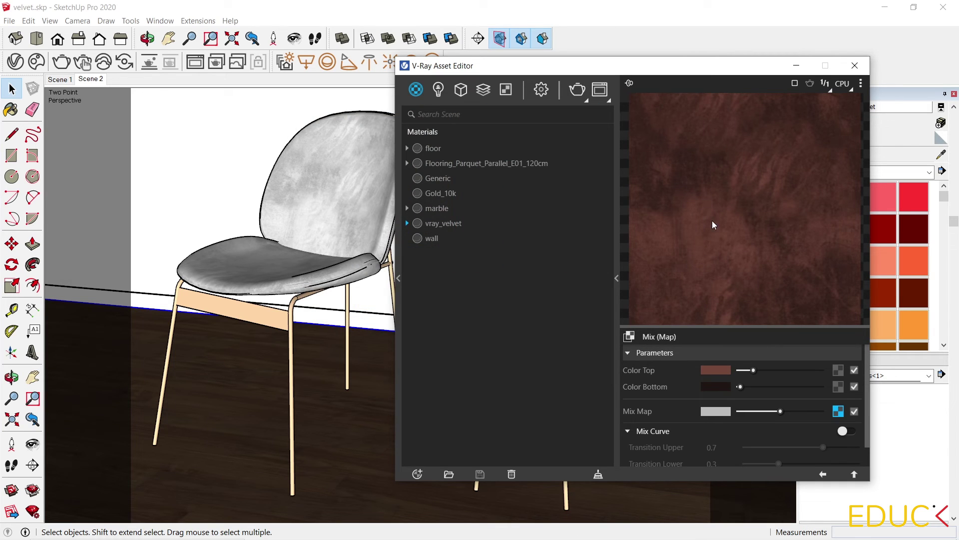
click(823, 473)
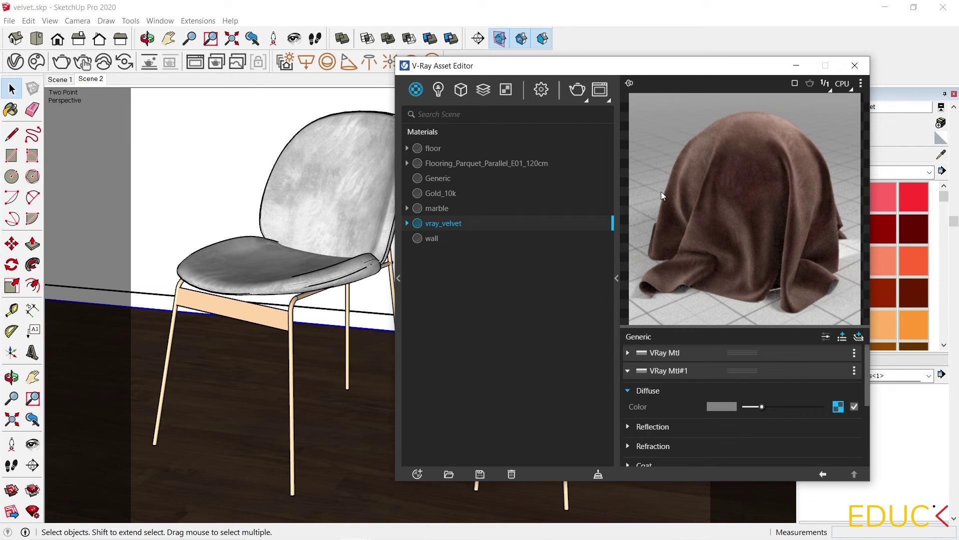
- Check the base VRay Mtl layer's 0.49 opacity and render the chairs in brown velvet
click(628, 370)
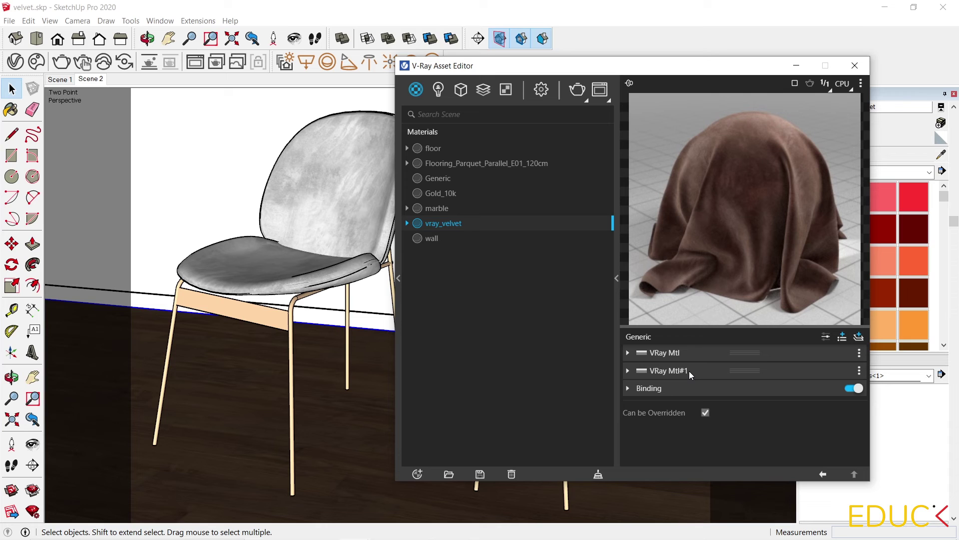
click(628, 352)
scroll(749, 400, down, 3)
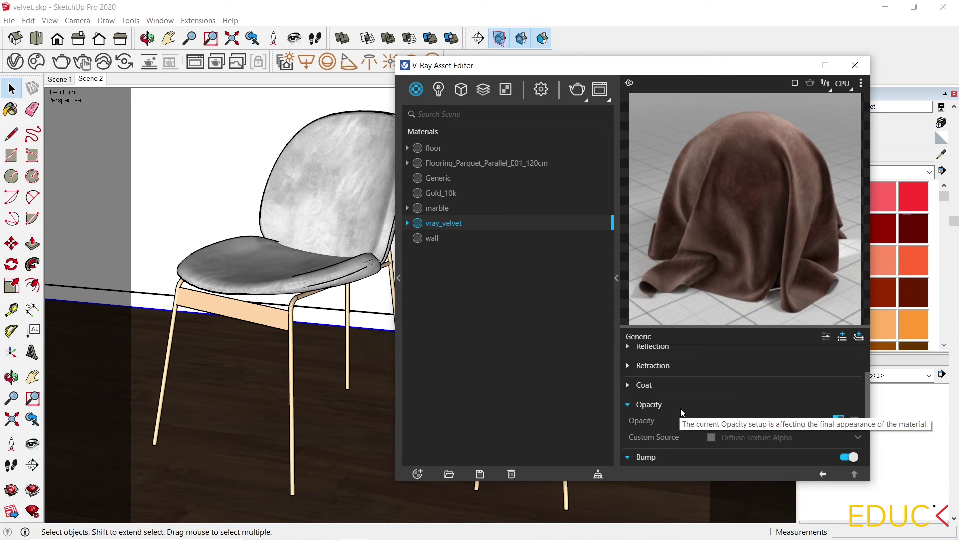
click(577, 89)
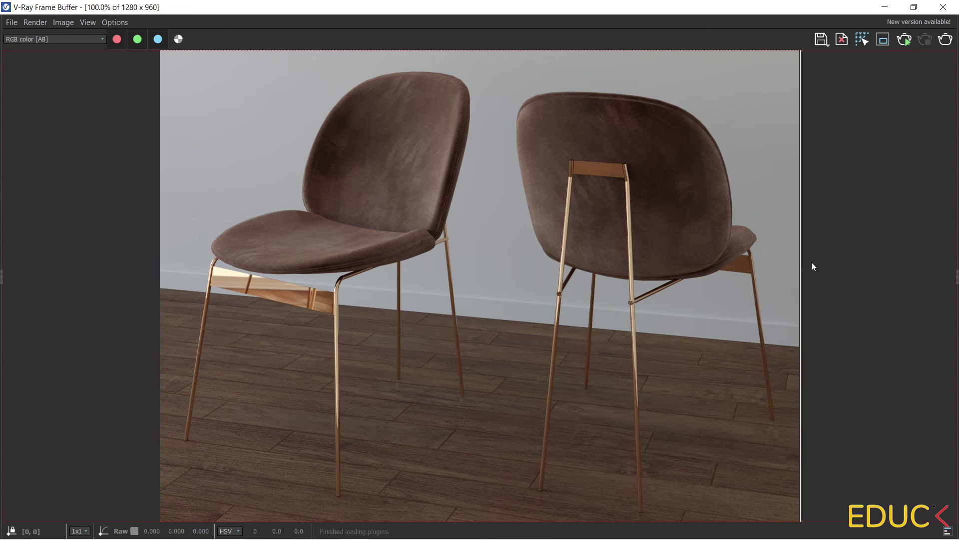
- Slide the A/B compare split between the brown render and the earlier lighter one
drag(801, 263, 380, 267)
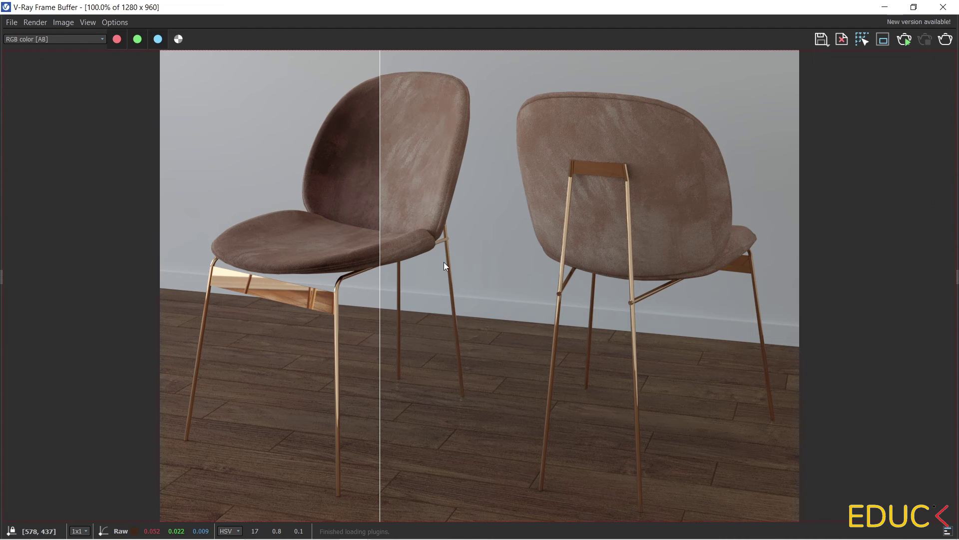
scroll(299, 185, up, 1)
middle_drag(360, 184, 340, 248)
drag(340, 249, 874, 313)
double_click(472, 336)
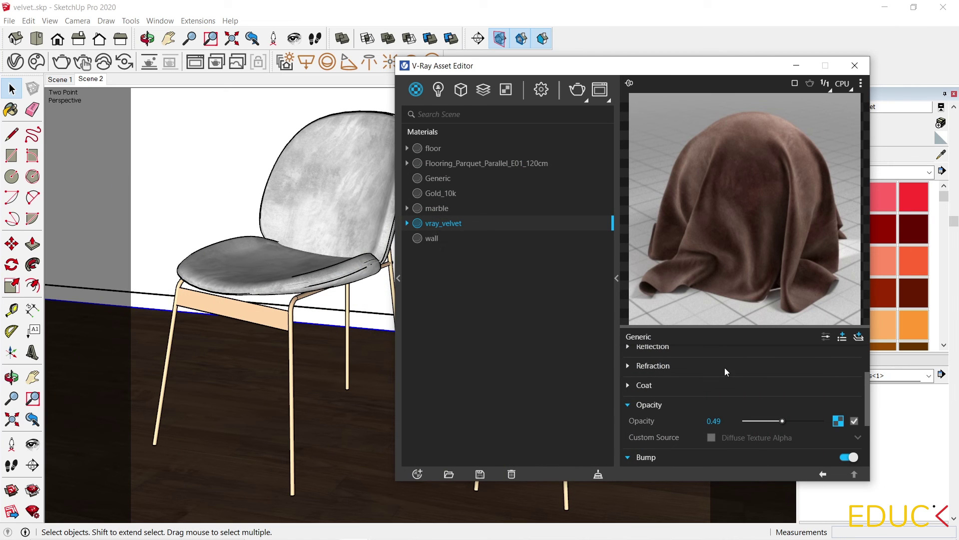
scroll(706, 374, up, 5)
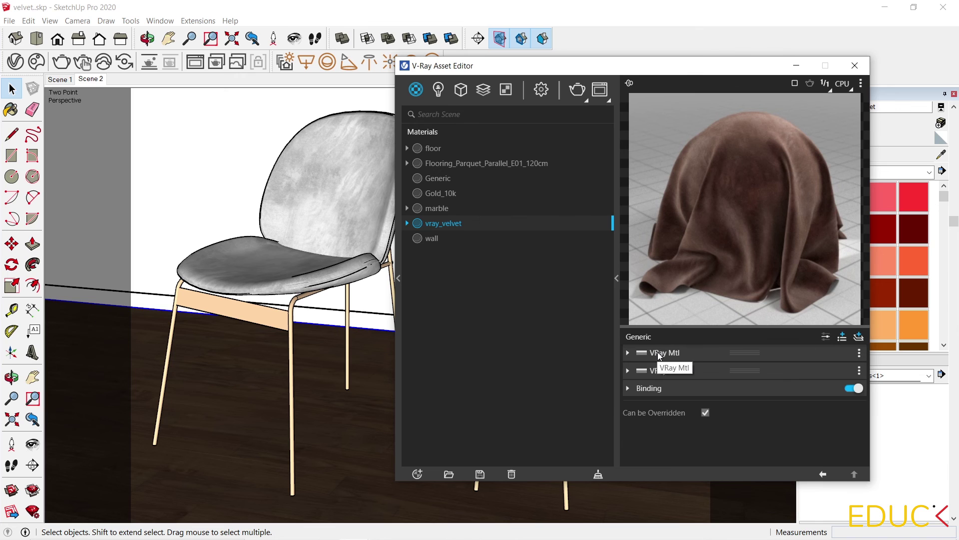
- Lighten the base layer's Mix Map to top 255, 243, 236 and bottom 198, 185, 178
click(657, 352)
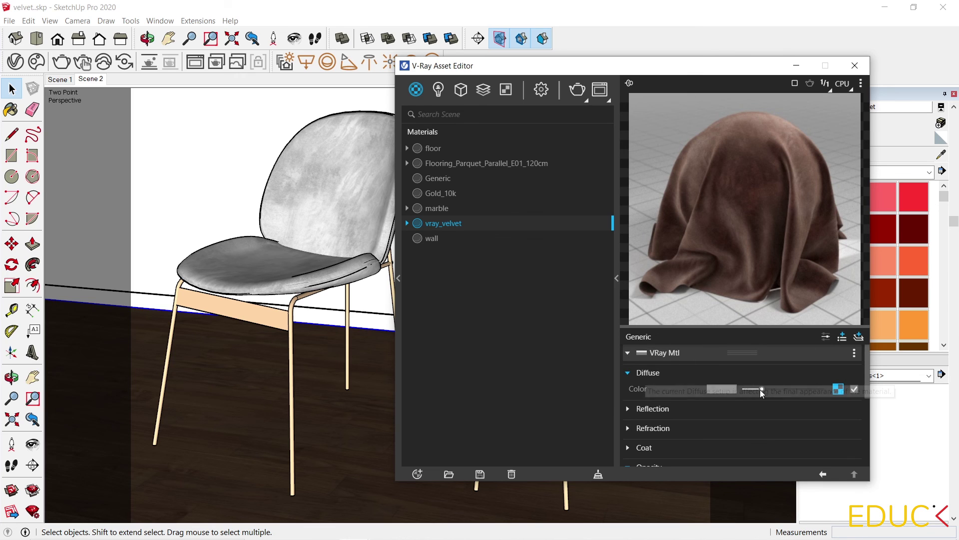
click(839, 389)
click(713, 370)
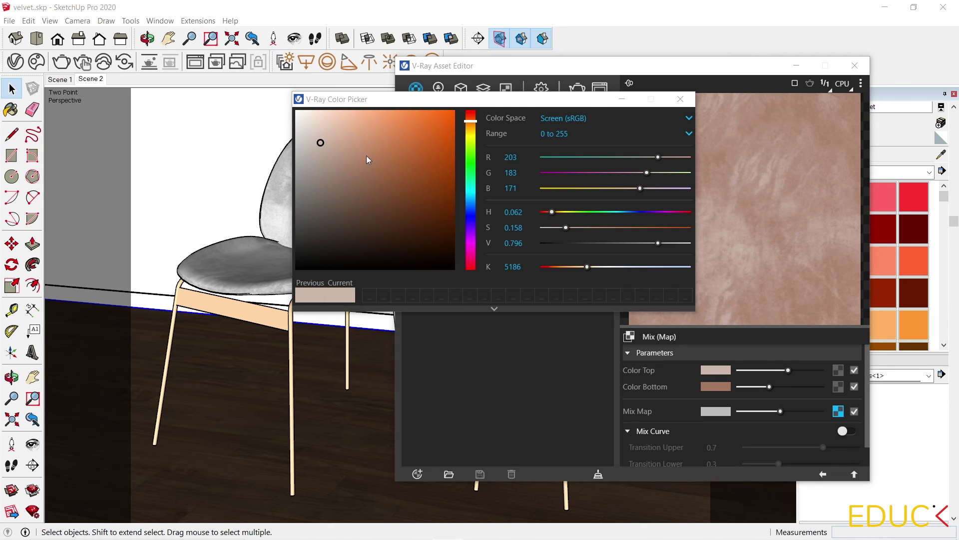
drag(327, 145, 311, 111)
click(680, 99)
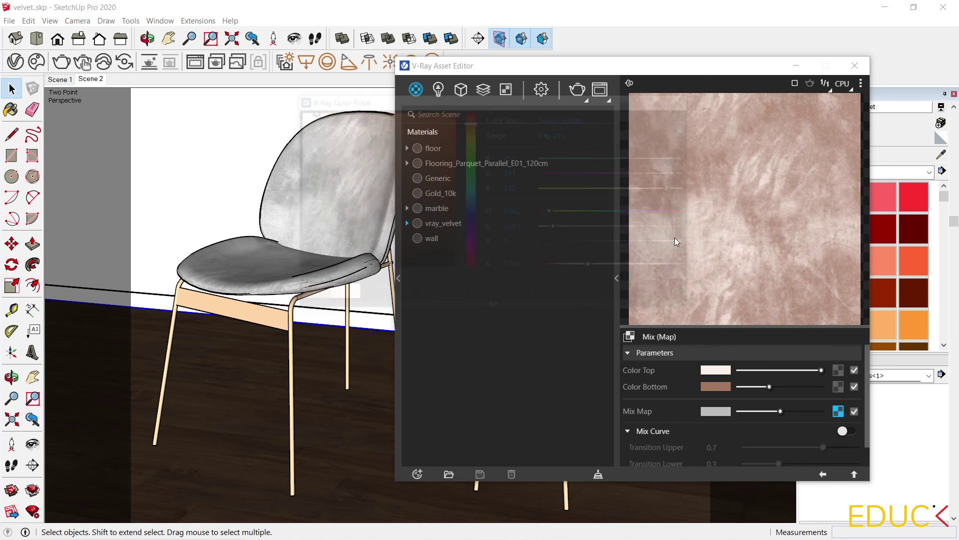
click(715, 387)
drag(361, 169, 311, 146)
click(680, 99)
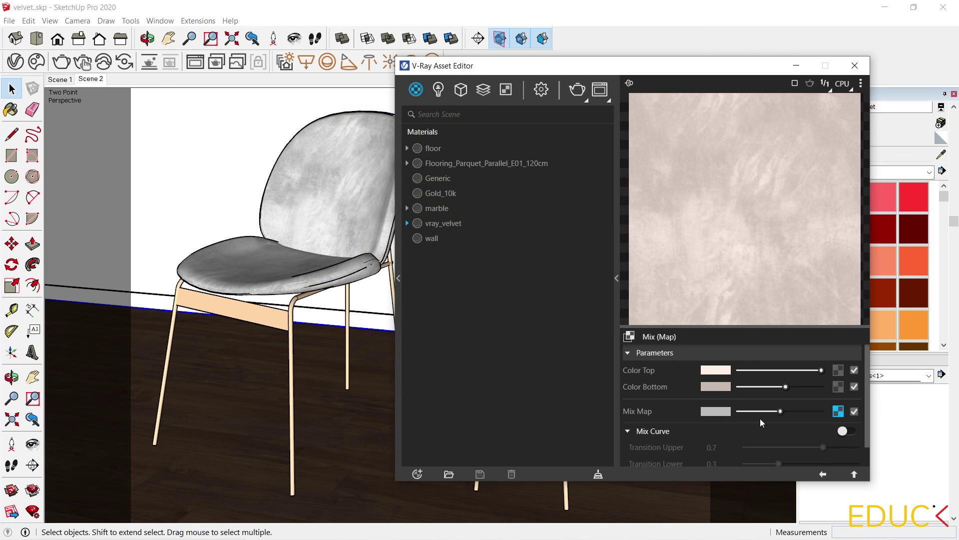
- Recolour VRay Mtl#1's Mix Map to top 187, 162, 155 and bottom 77, 69, 66
click(823, 474)
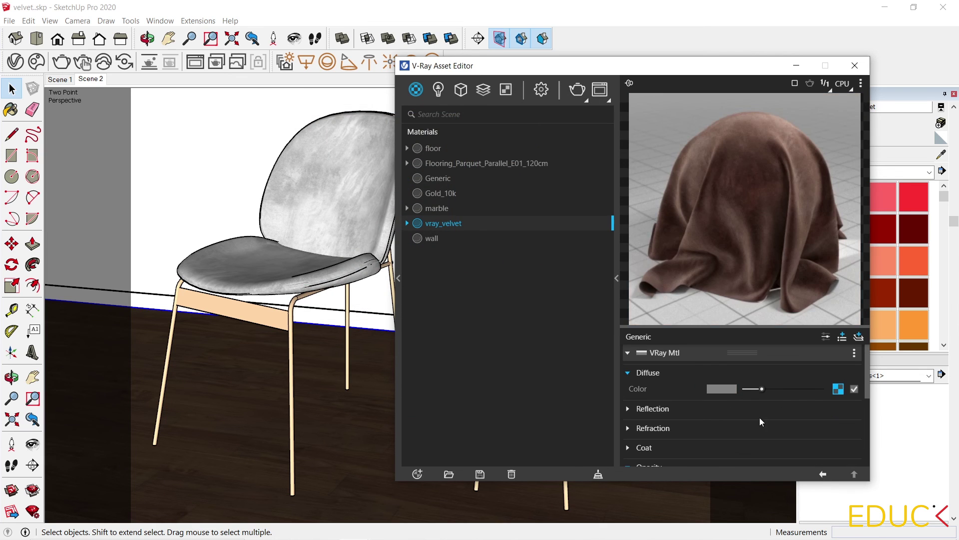
click(690, 355)
click(686, 370)
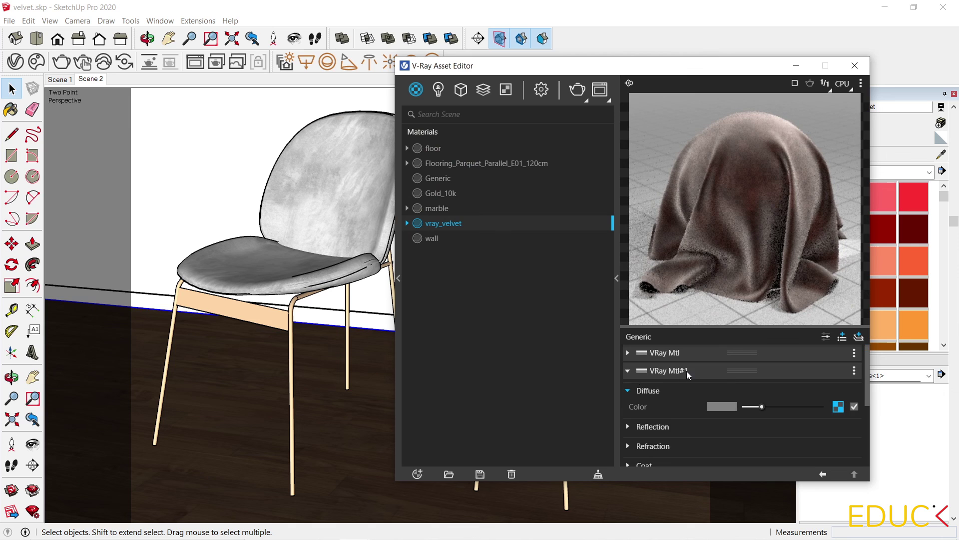
click(838, 406)
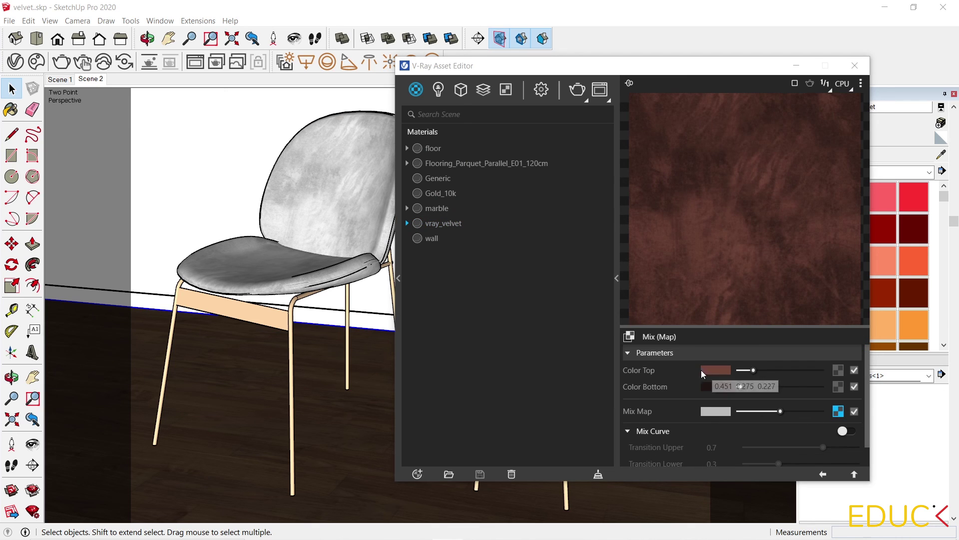
click(713, 368)
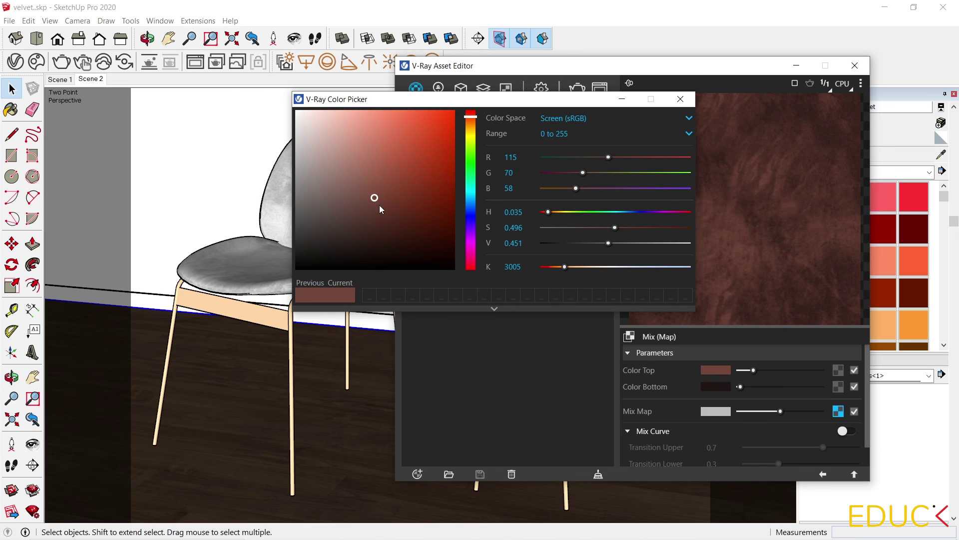
drag(319, 142, 323, 153)
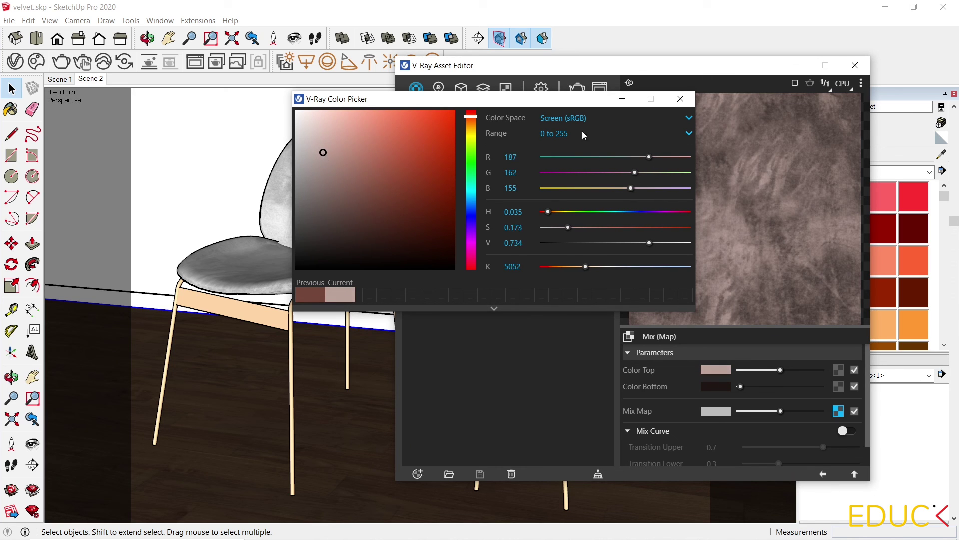
click(681, 99)
click(717, 386)
mouse_move(361, 252)
mouse_down()
mouse_move(343, 214)
mouse_move(312, 207)
mouse_move(320, 225)
mouse_up()
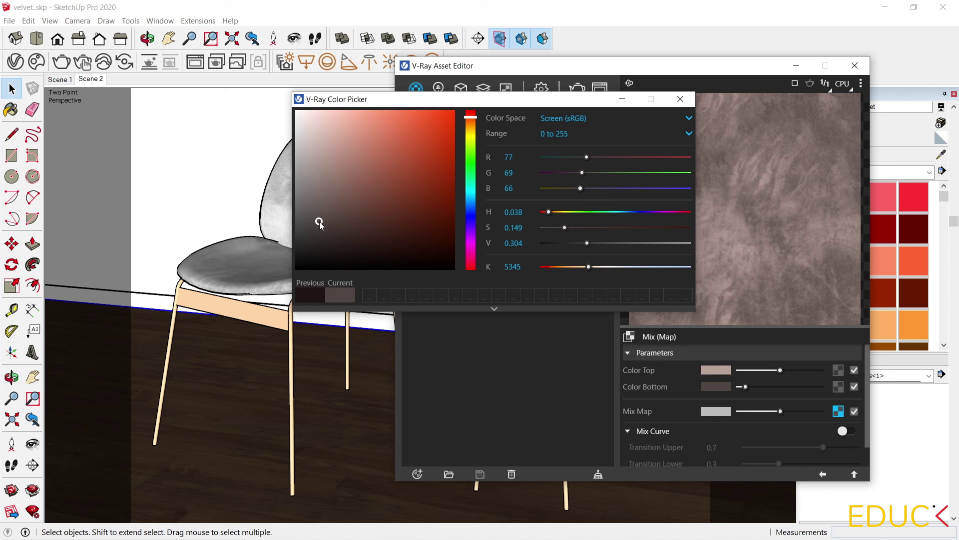
click(681, 99)
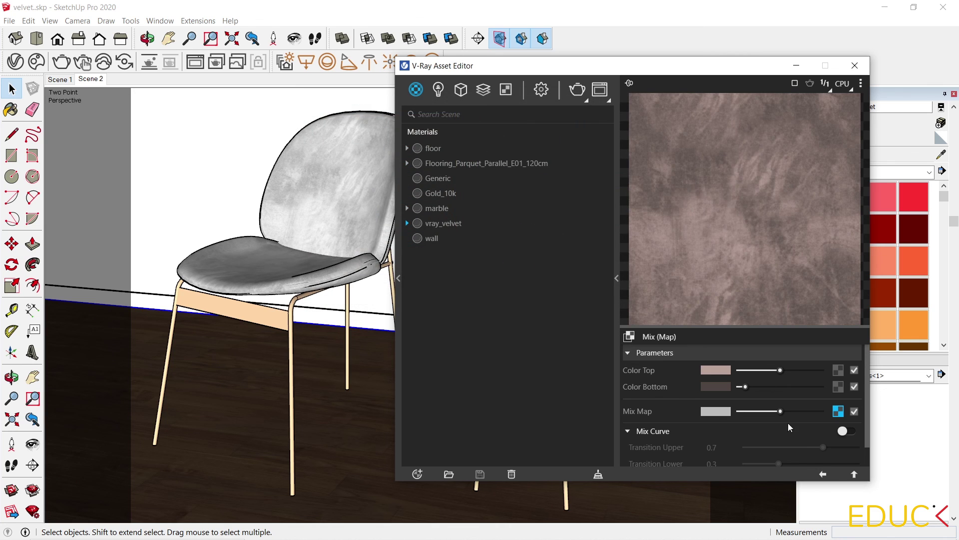
click(824, 475)
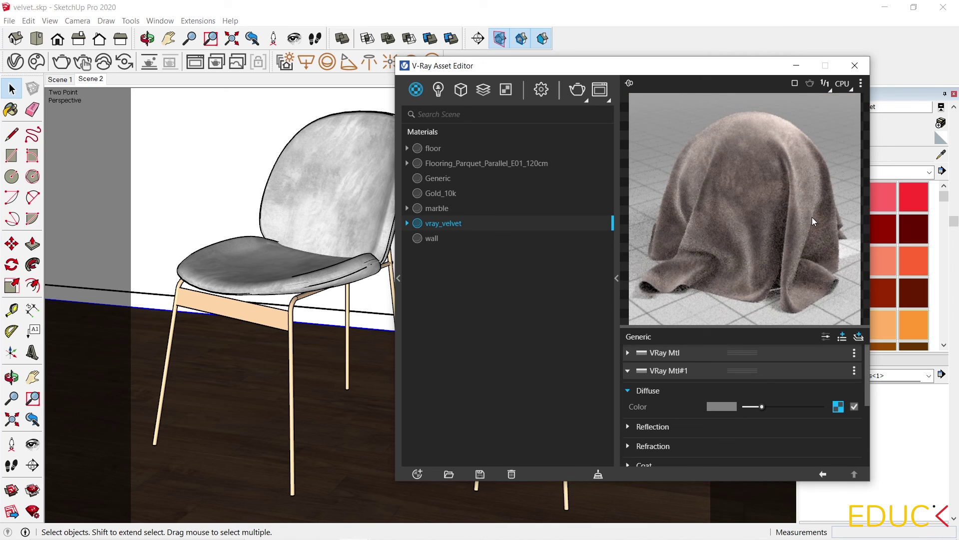
- Render the grey velvet chairs and split-compare them against the brown render
click(579, 89)
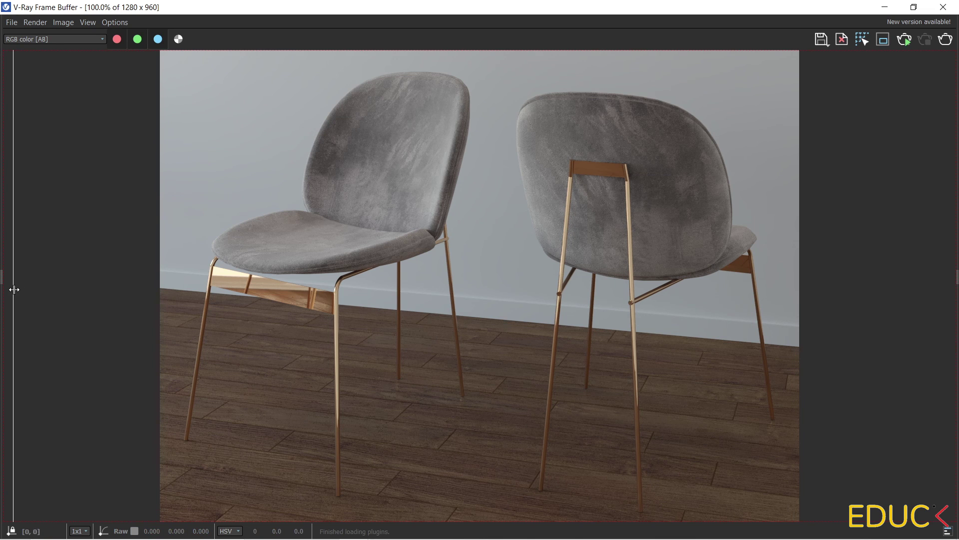
drag(14, 289, 274, 308)
drag(472, 313, 494, 311)
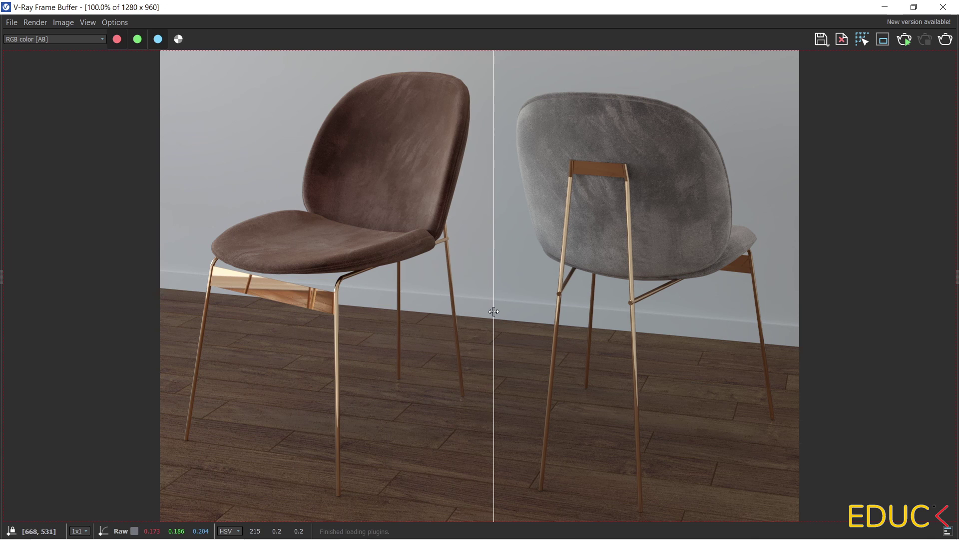